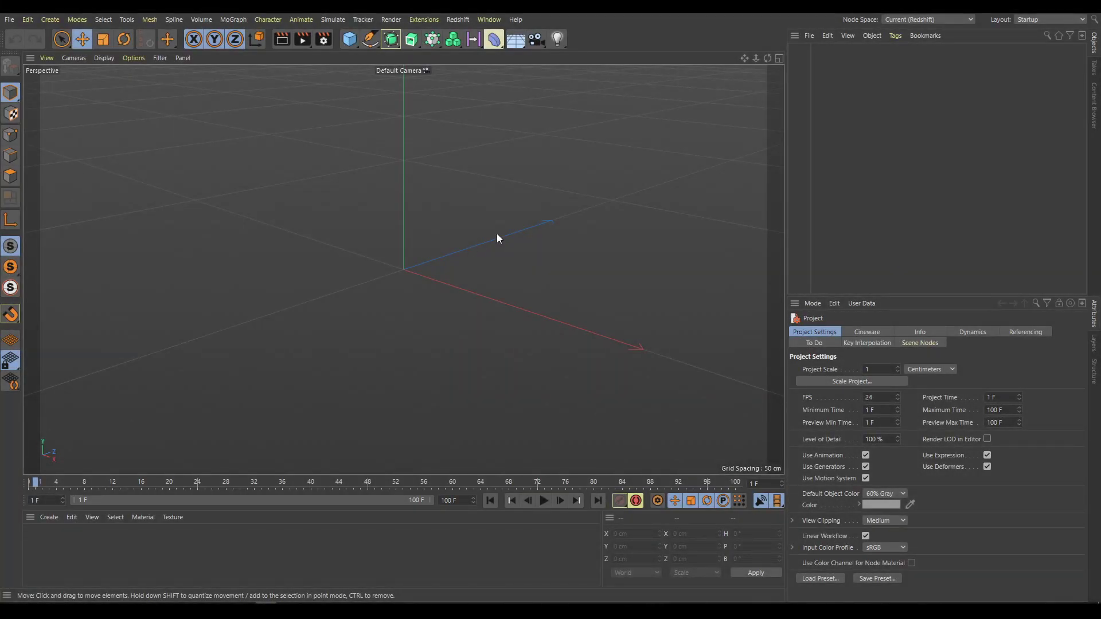
Switch to the Nodes layout and open the Scene Nodes graph in the node editor.
left_click(1052, 19)
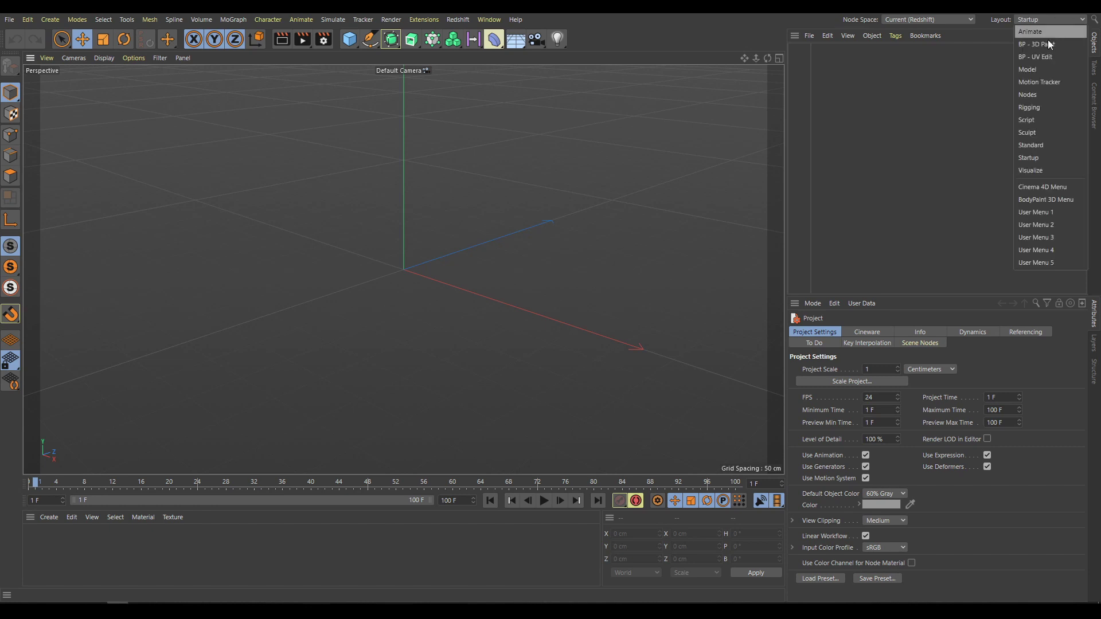
left_click(1040, 95)
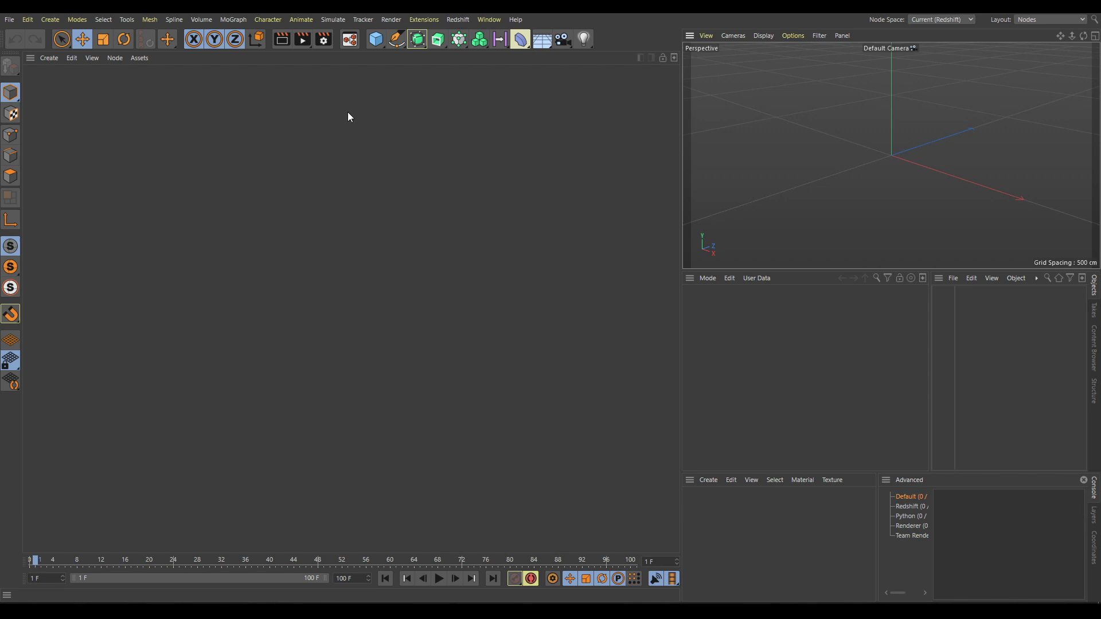
left_click(350, 44)
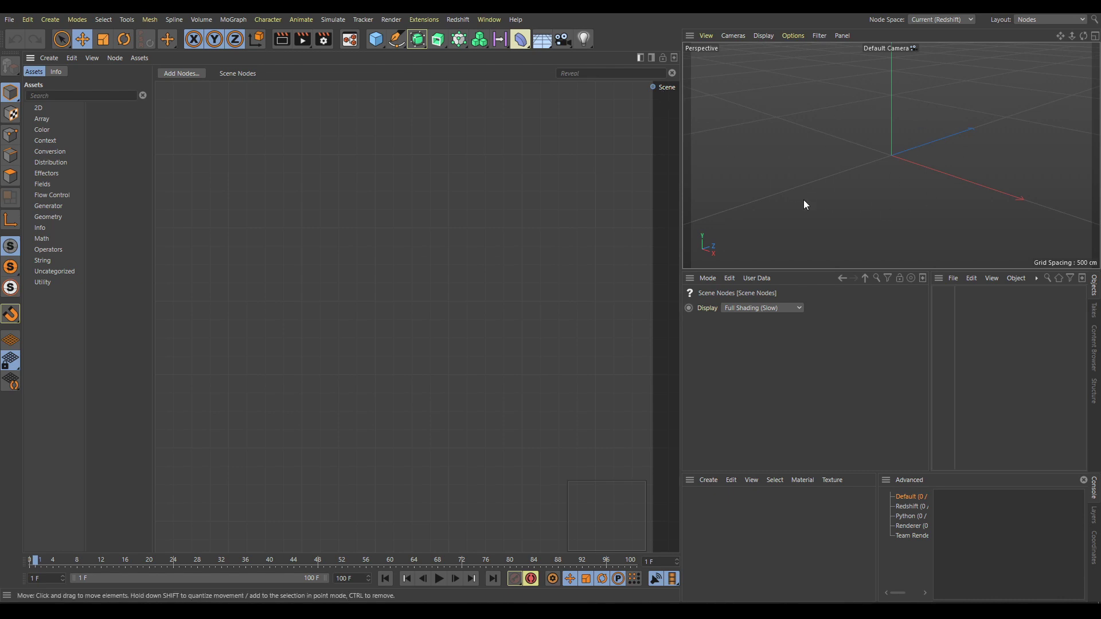
Browse the node asset categories from 2D to Utility, examining the Geometry, Effectors, Fields and Generator nodes.
left_click(37, 109)
left_click(45, 118)
left_click(45, 129)
left_click(44, 140)
left_click(44, 153)
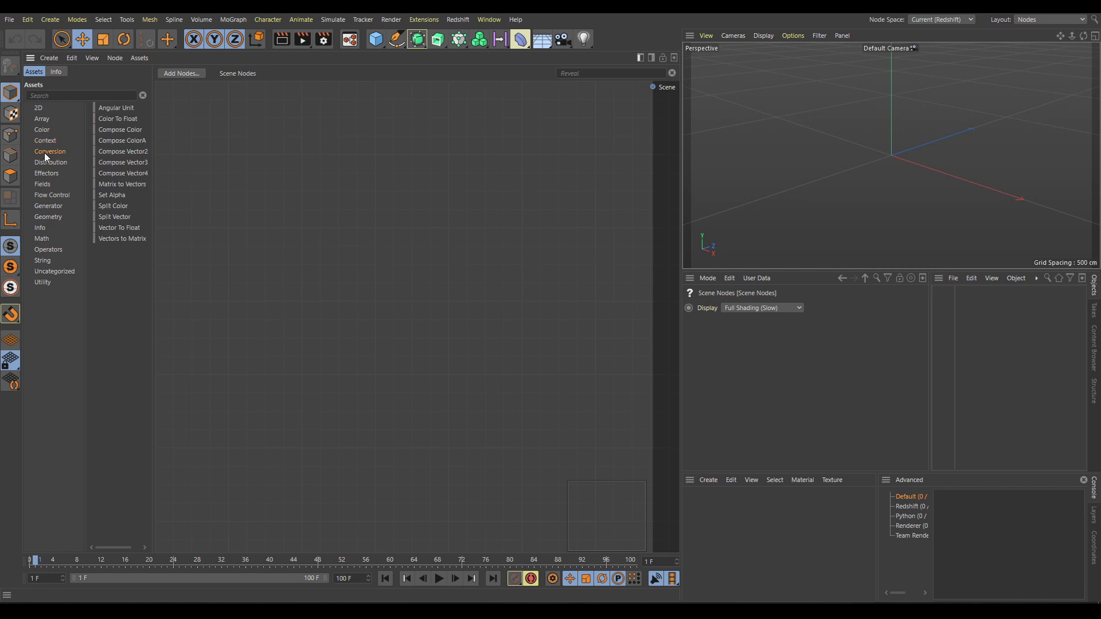
left_click(44, 160)
left_click(42, 174)
left_click(42, 184)
left_click(43, 194)
left_click(42, 206)
left_click(43, 218)
left_click(40, 227)
left_click(40, 239)
left_click(43, 251)
left_click(40, 260)
left_click(40, 270)
left_click(41, 282)
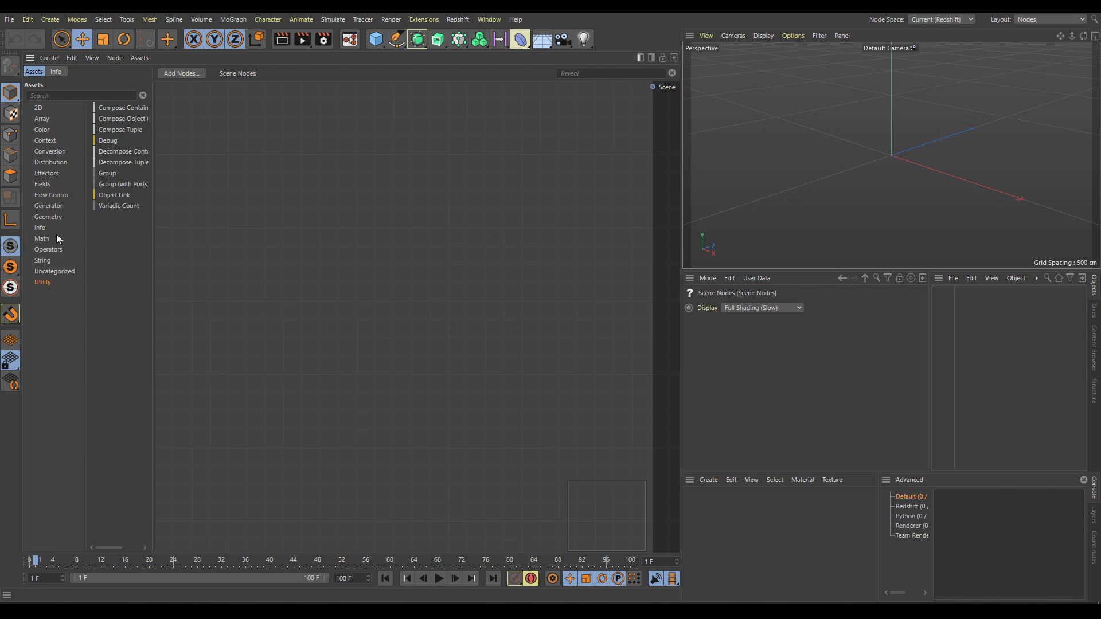
left_click(53, 217)
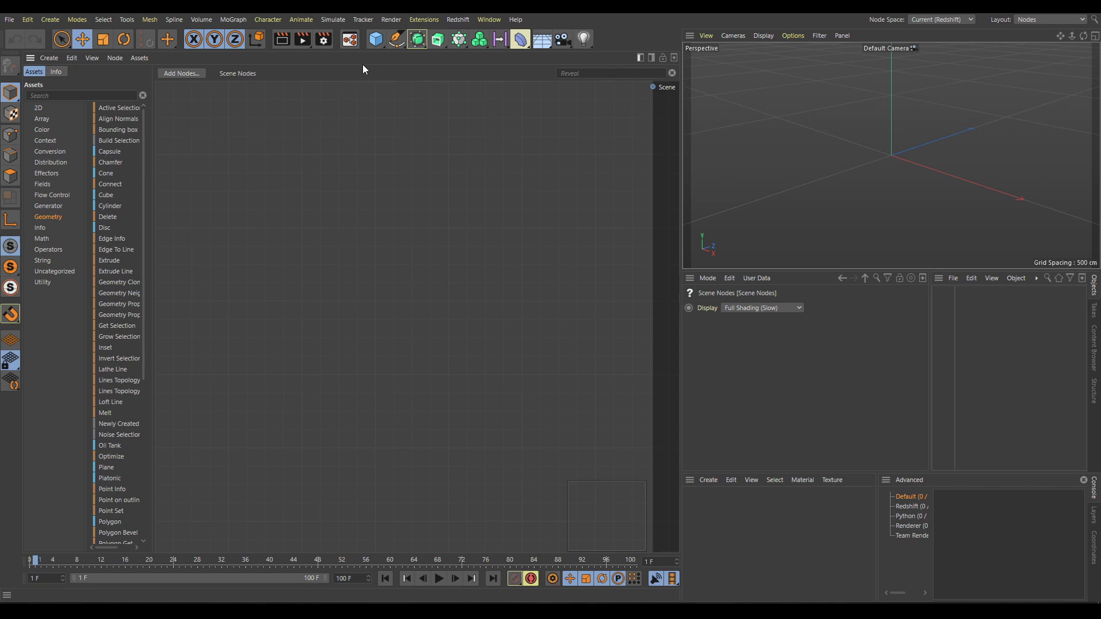
left_click(46, 173)
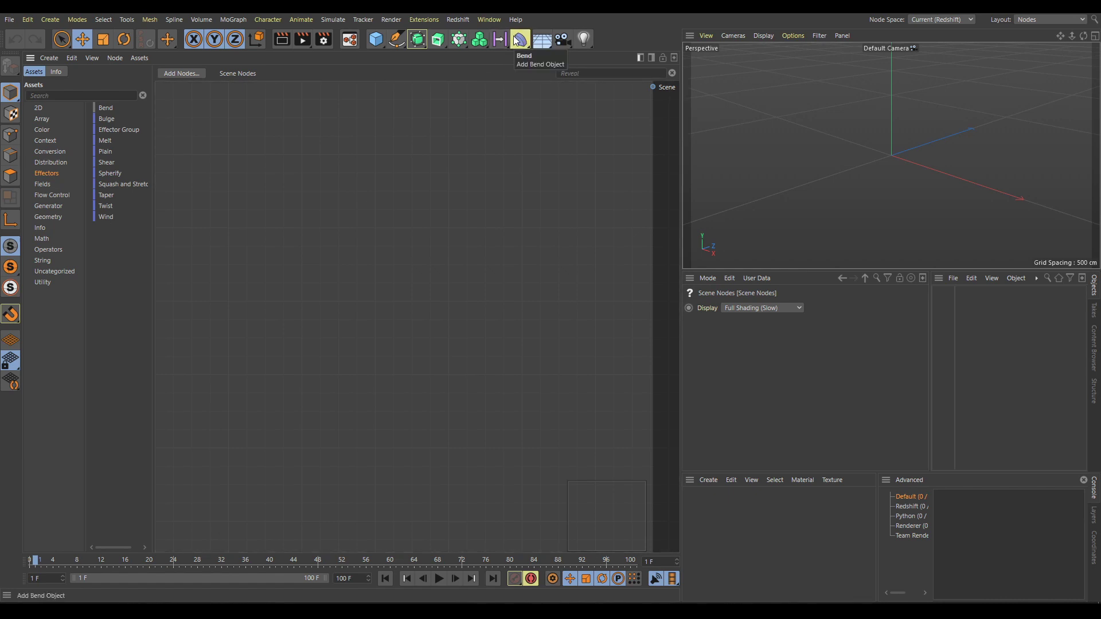
left_click(42, 185)
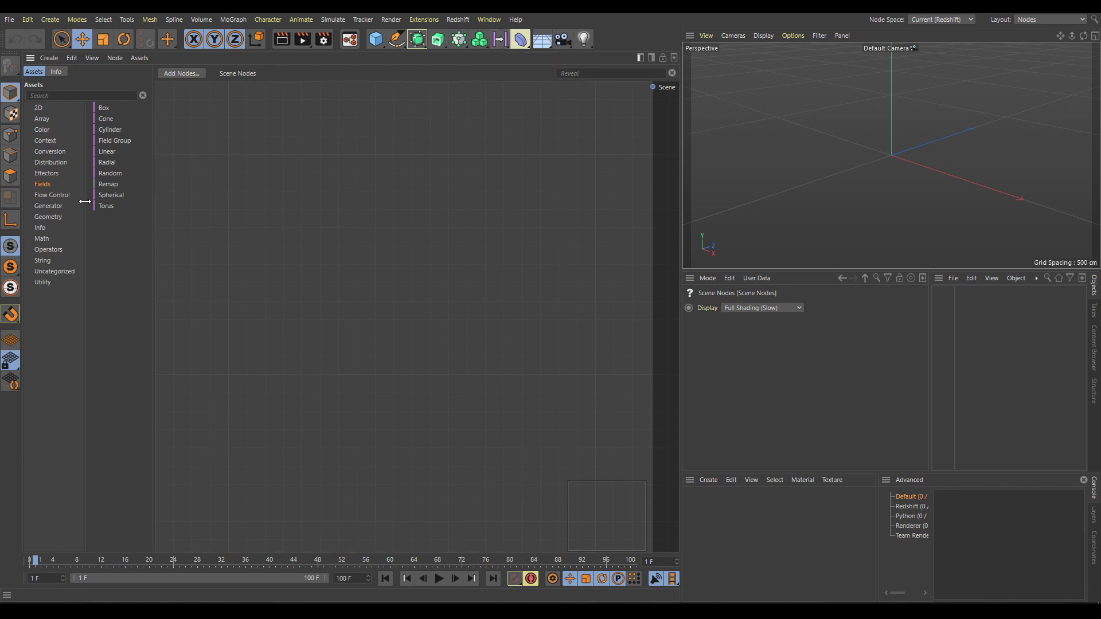
left_click(45, 205)
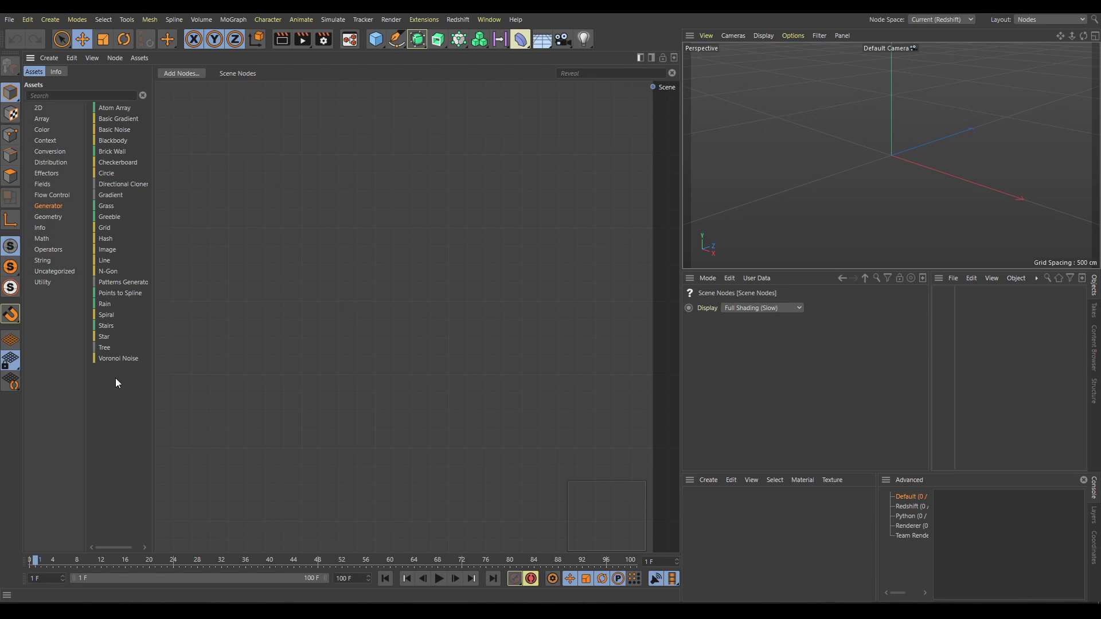
Add a Capsule geometry node to the graph and try to connect its Geometry output directly to the Scene port.
left_click(51, 216)
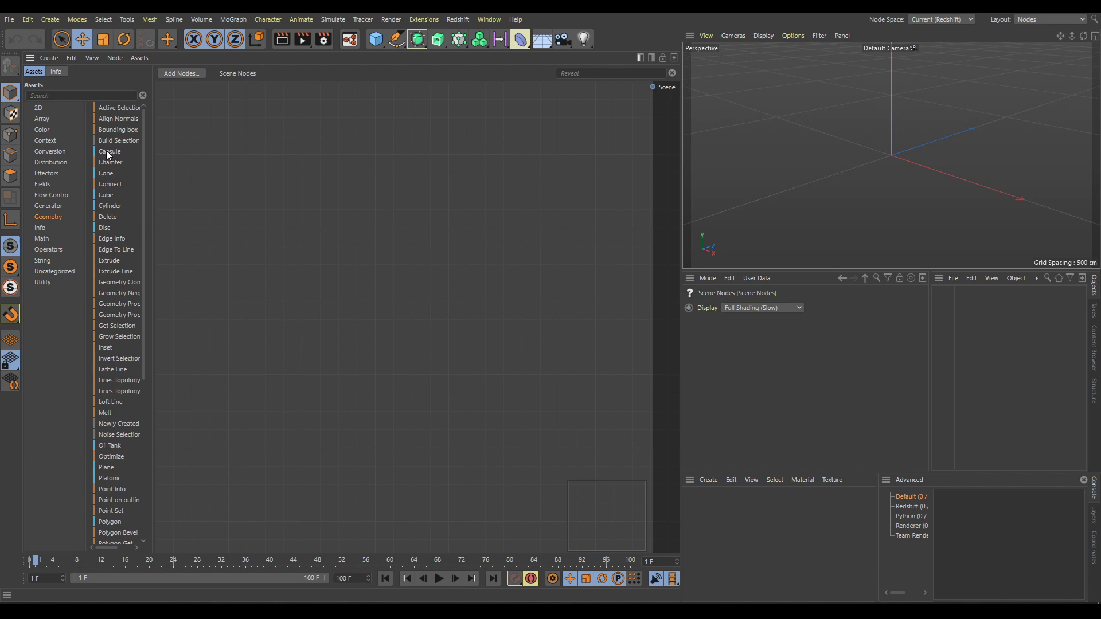
left_click_drag(108, 154, 325, 195)
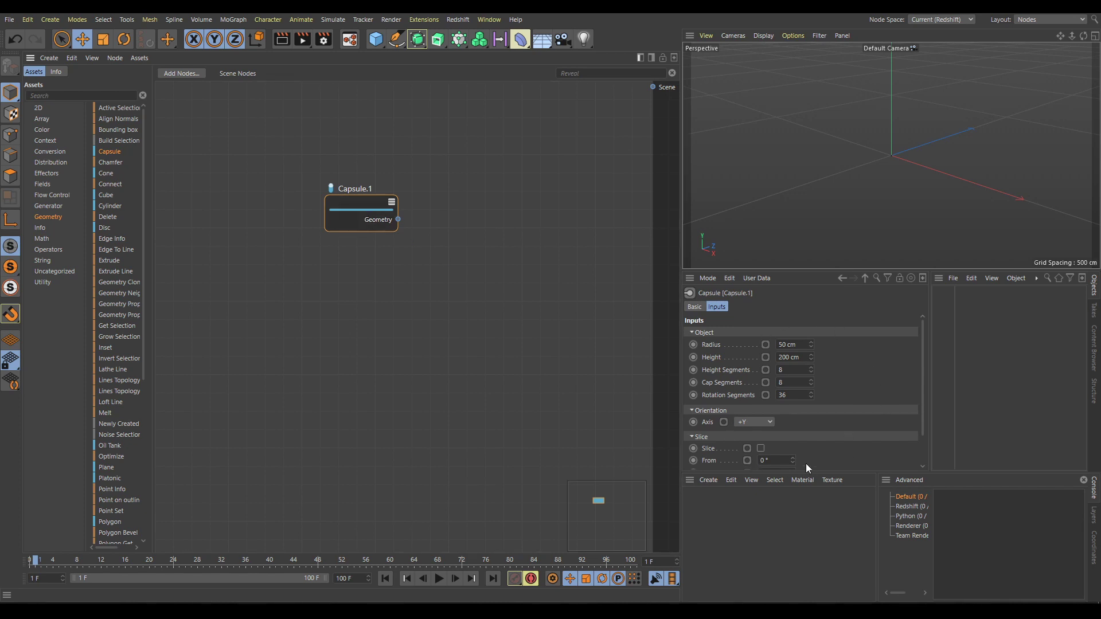
left_click_drag(845, 478, 847, 542)
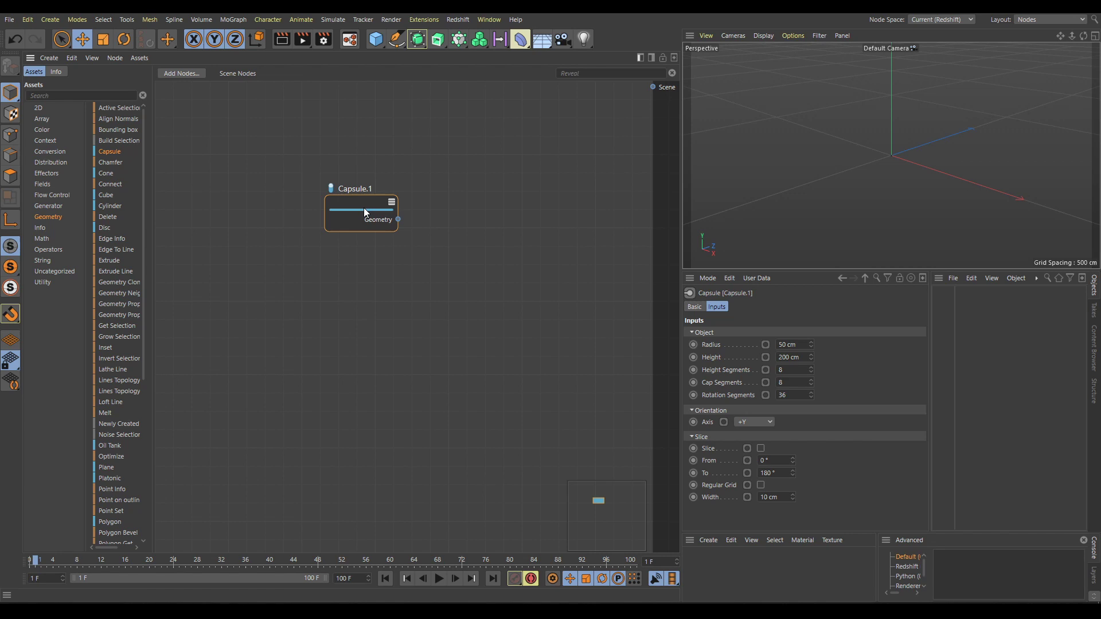
left_click_drag(398, 220, 654, 88)
left_click_drag(653, 88, 652, 89)
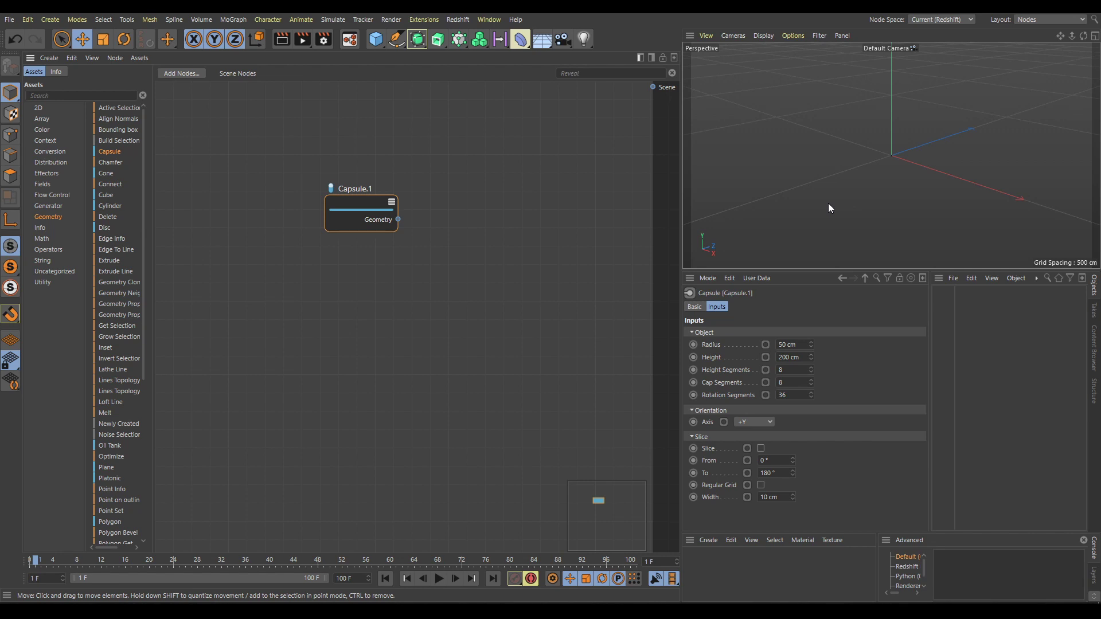
Add a Primitive Op node with its Primitive Type set to Capsule and connect its Op Output to the Scene port.
left_click(48, 250)
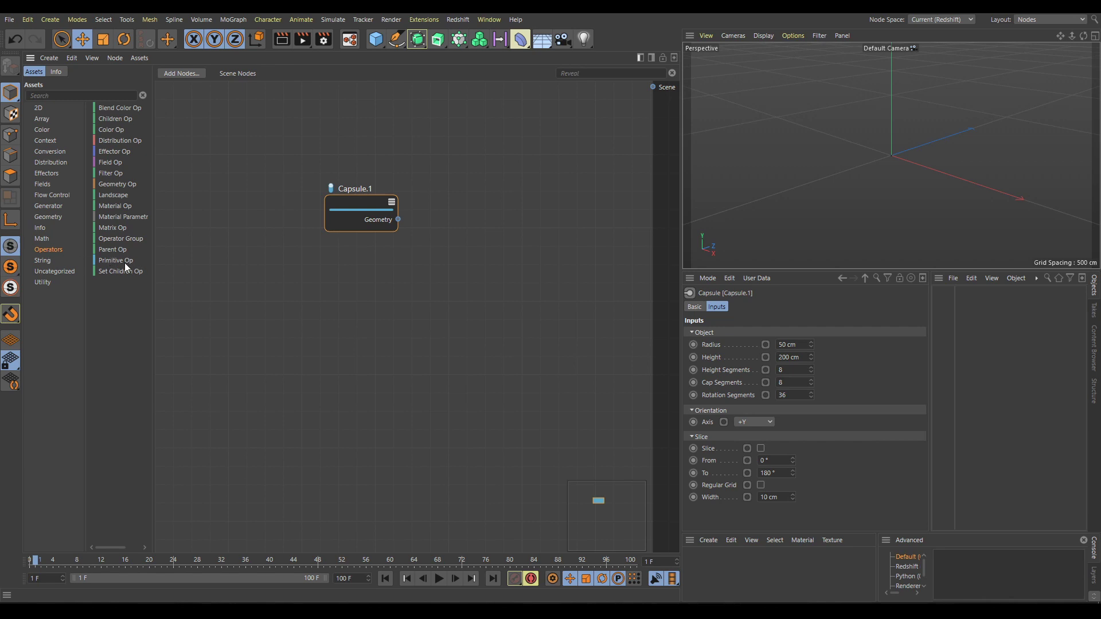
left_click_drag(117, 261, 363, 276)
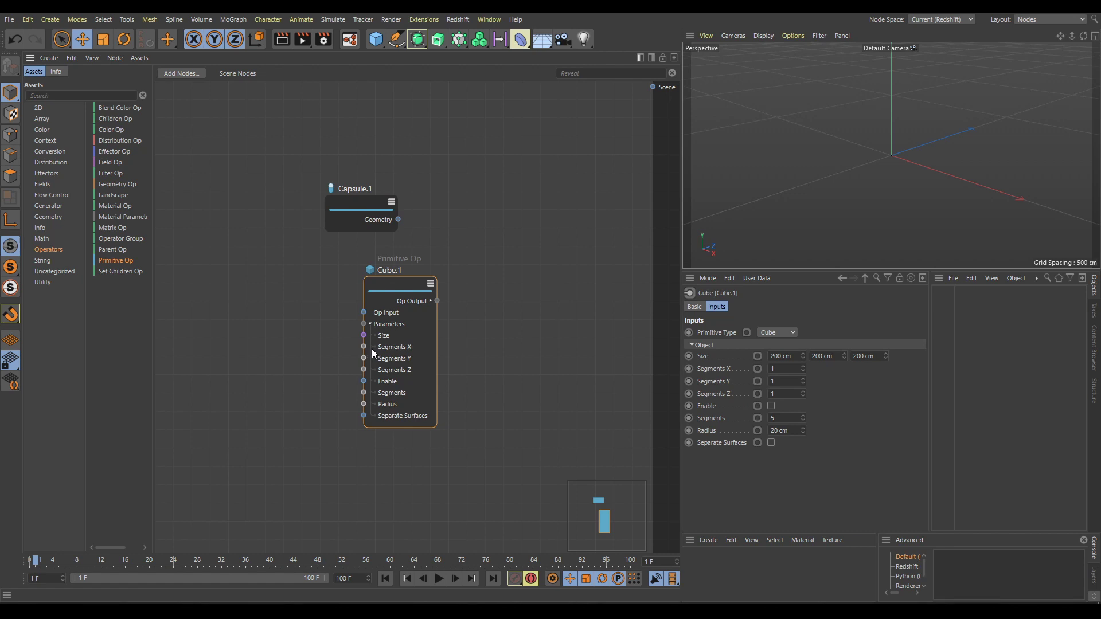
left_click(789, 333)
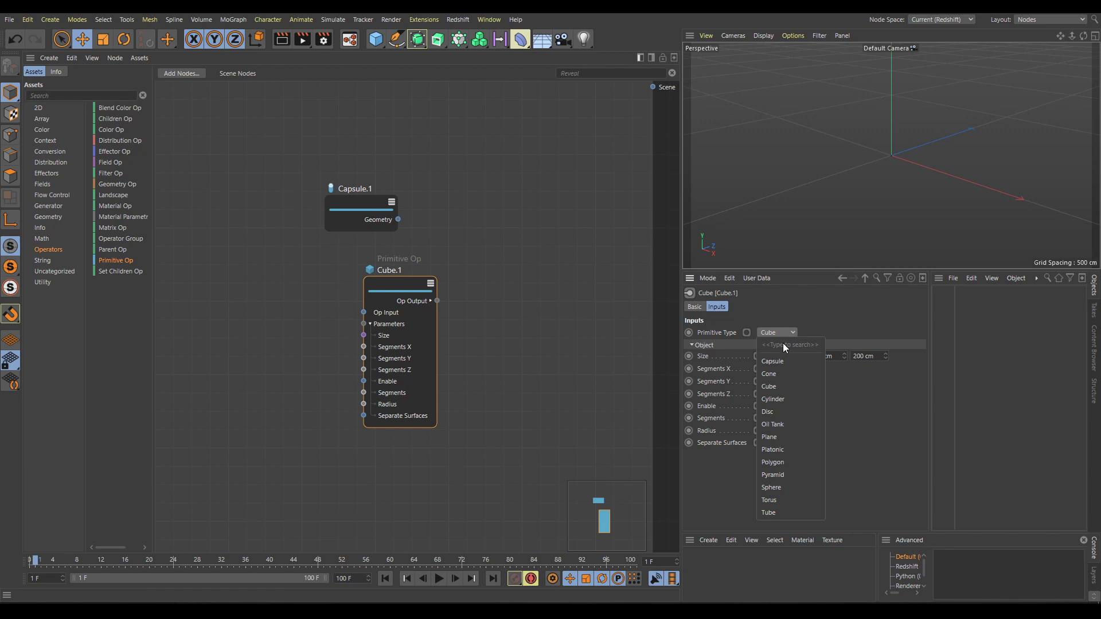
left_click(779, 361)
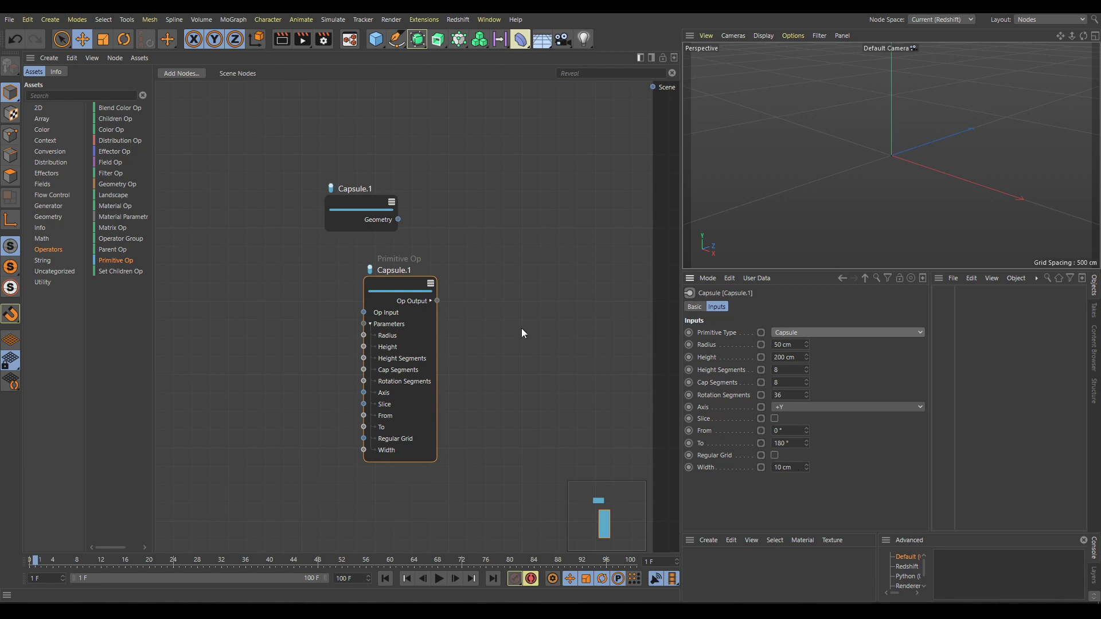
left_click_drag(437, 300, 652, 87)
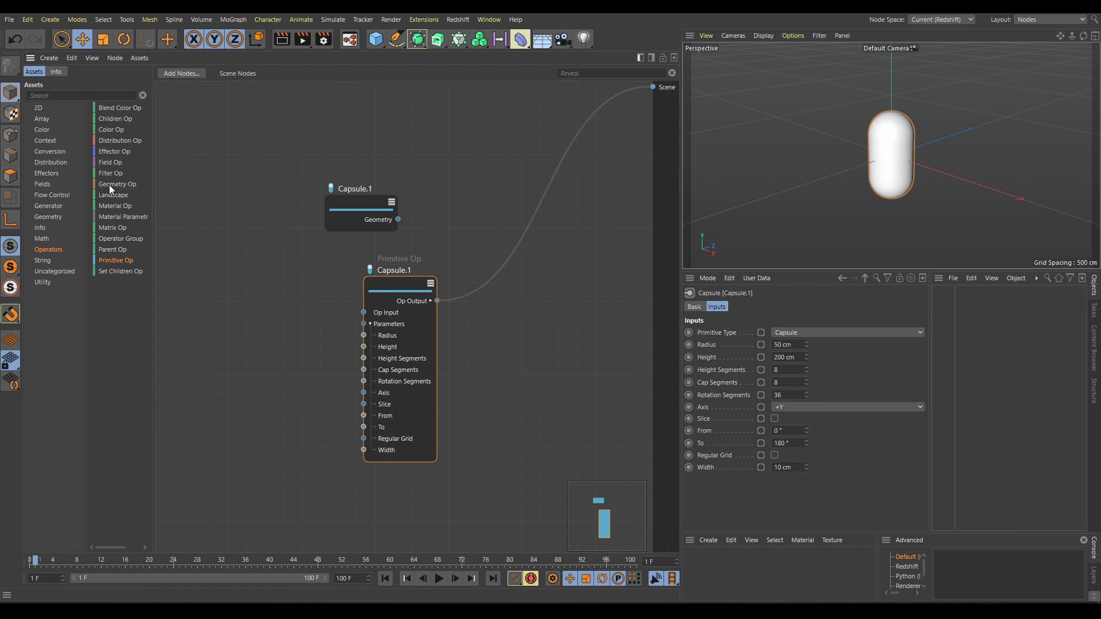
Add a Geometry Op node, feed it the Capsule node's Geometry, and connect its Op Output to the Scene port.
left_click_drag(342, 173, 436, 182)
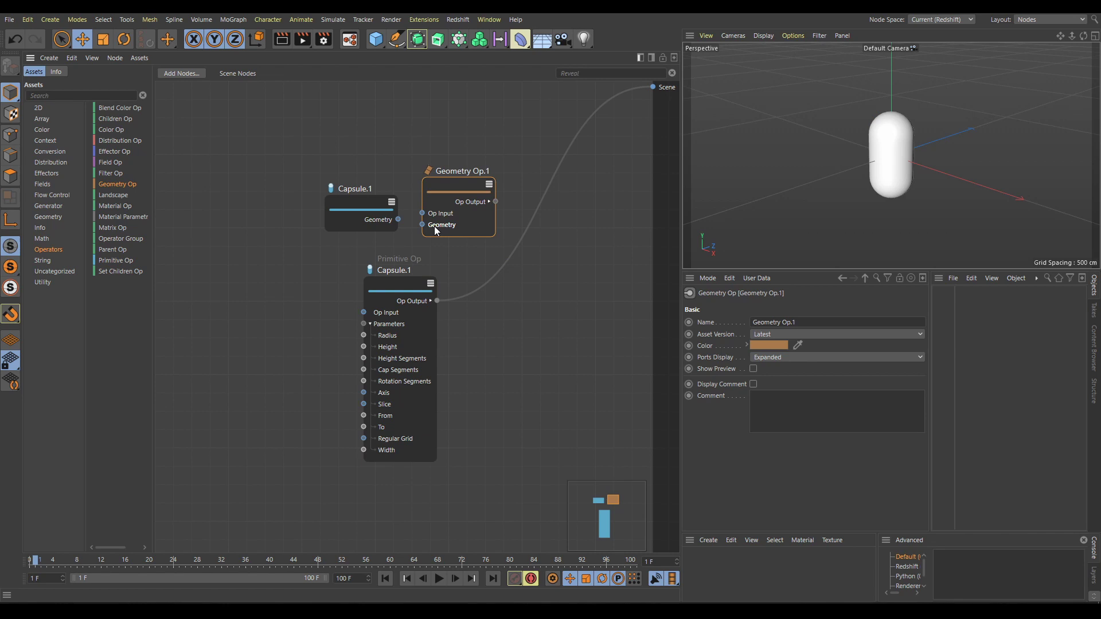
left_click_drag(399, 220, 421, 225)
left_click_drag(496, 202, 652, 88)
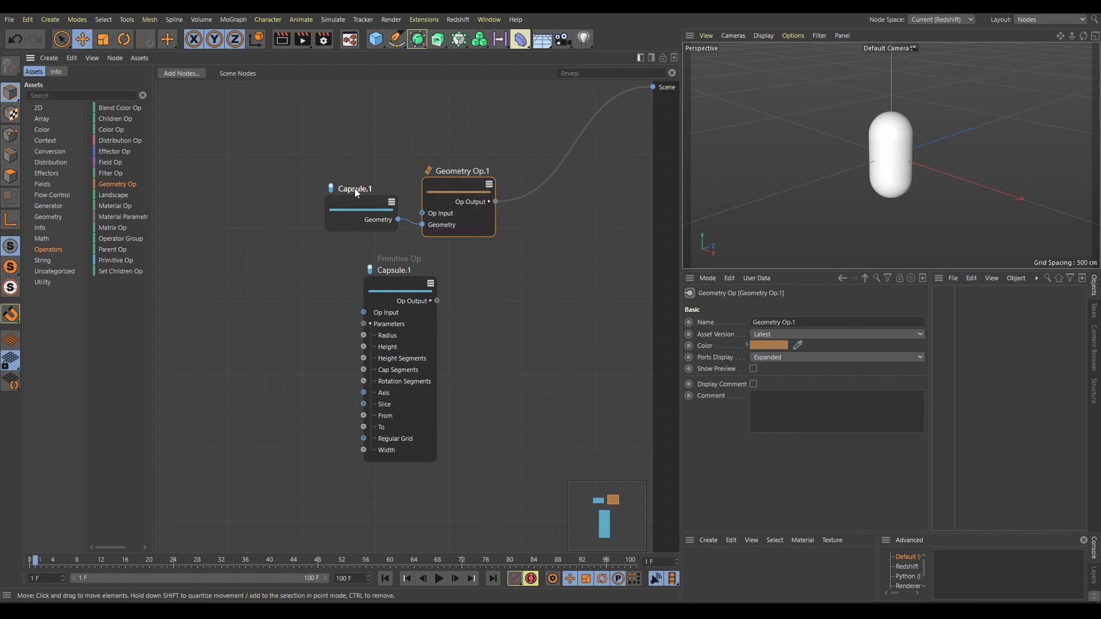
Search the node assets for "capsule" and move the Capsule and Geometry Op nodes farther apart in the graph.
left_click(52, 95)
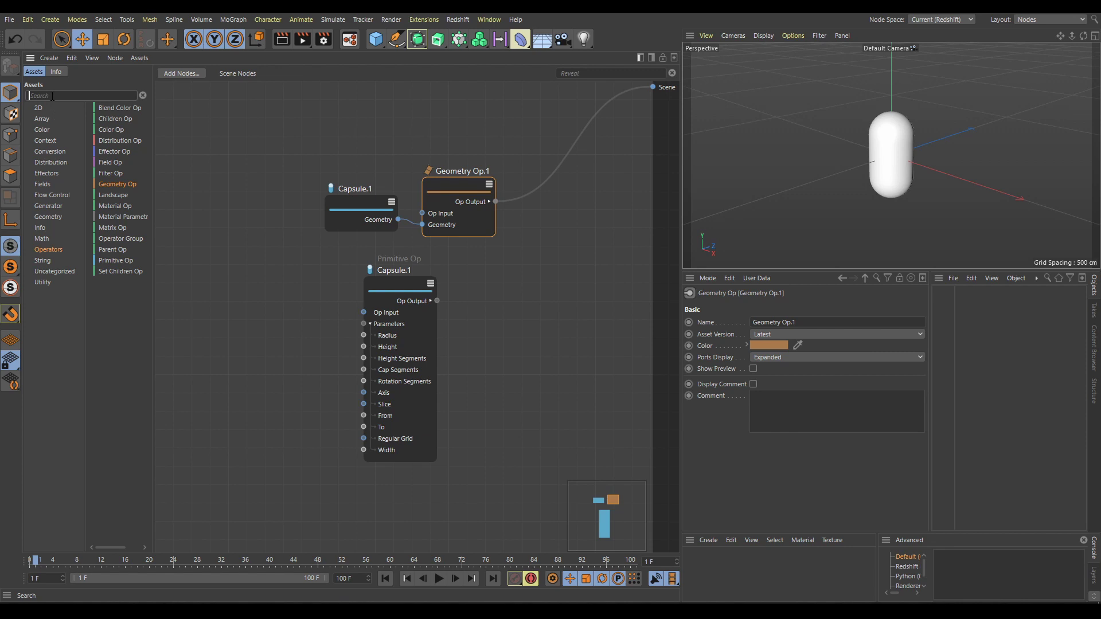
type("capsule")
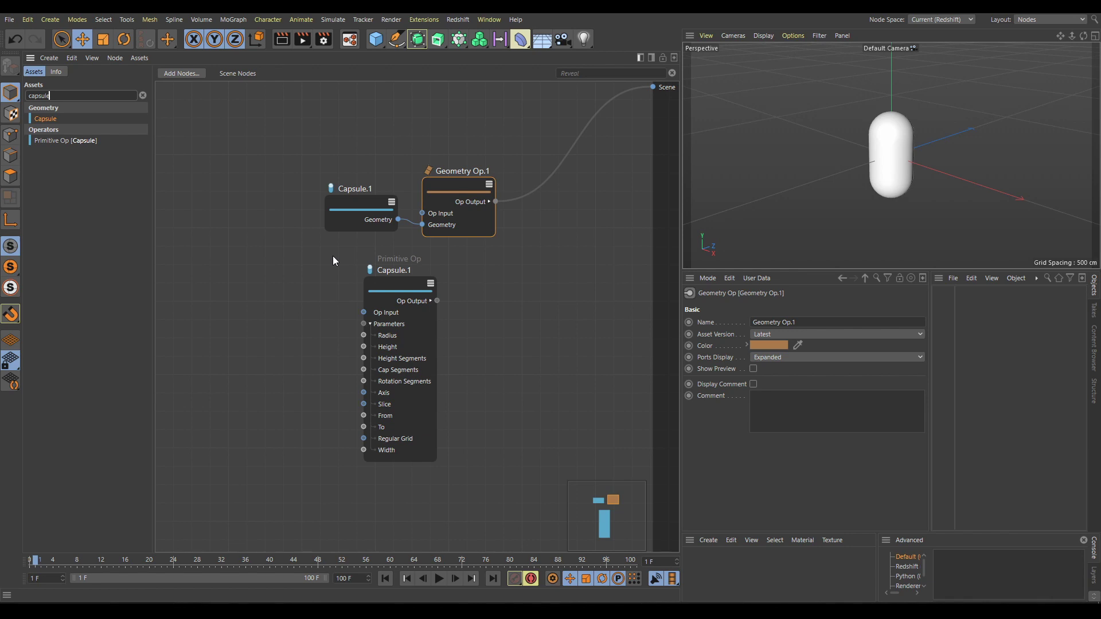
left_click_drag(362, 199, 216, 193)
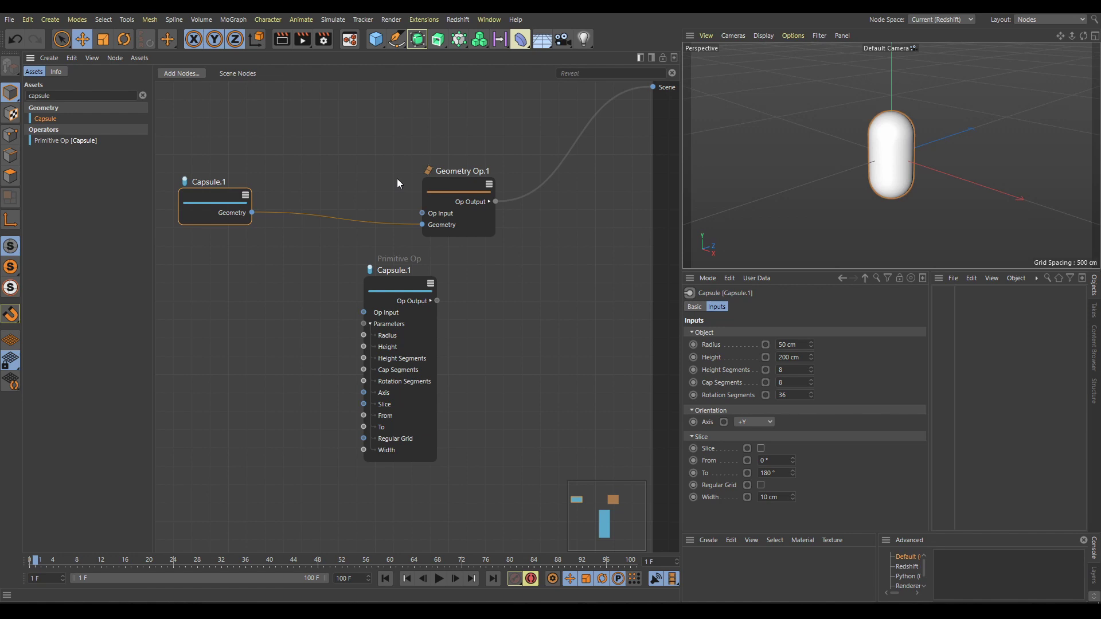
left_click_drag(452, 185, 530, 173)
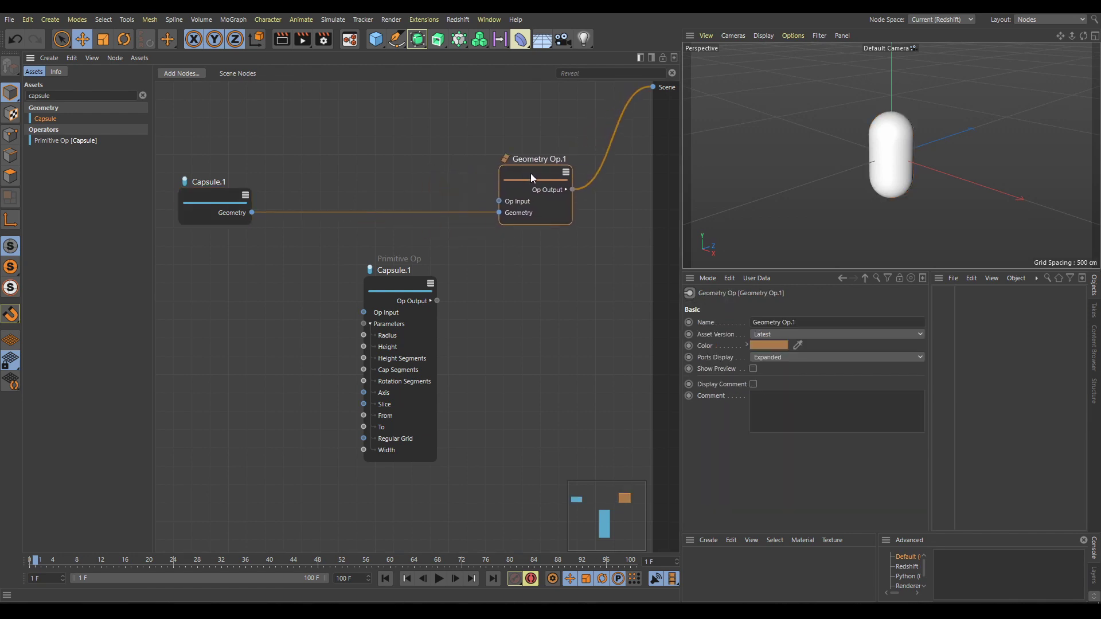
Find the Extrude node and wire it between the Capsule's Geometry output and the Geometry Op's Geometry input.
left_click_drag(54, 96, 26, 96)
type("extrude")
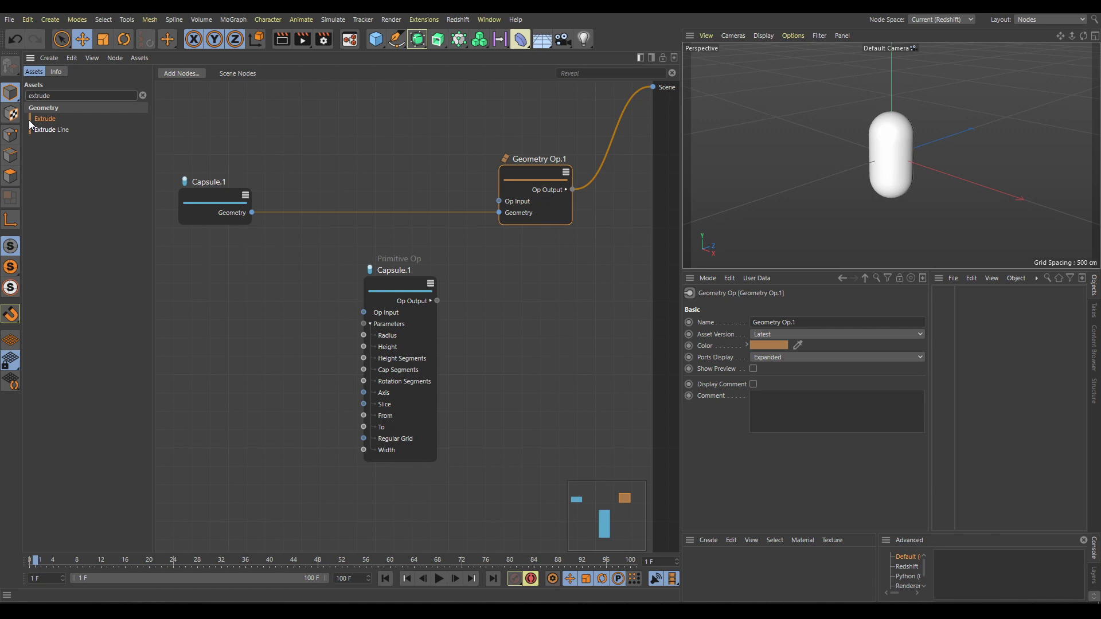
left_click_drag(44, 121, 352, 135)
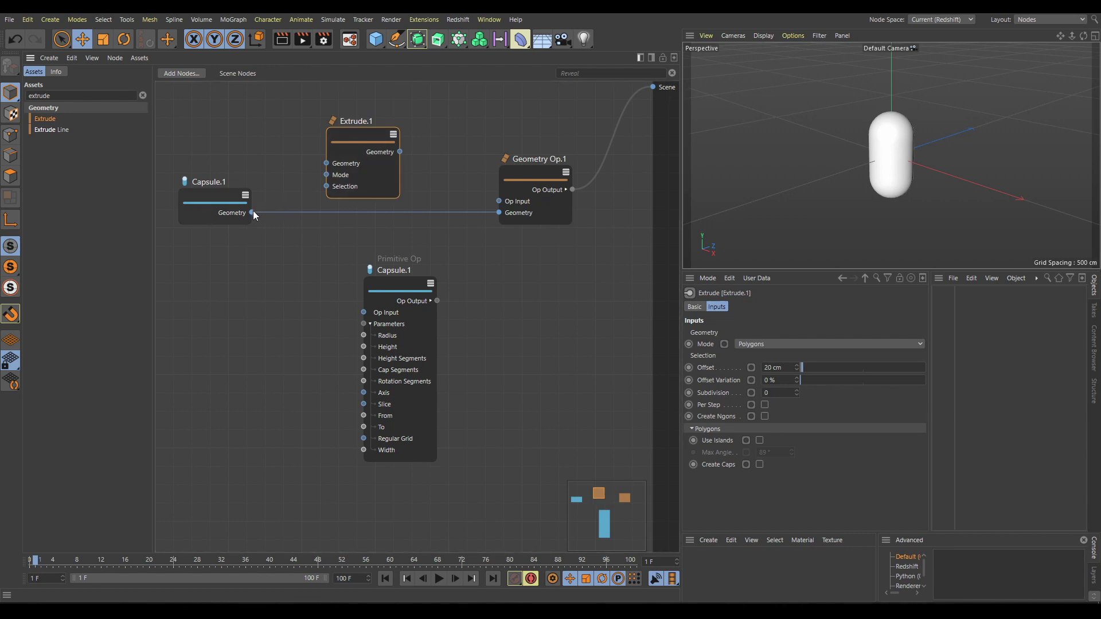
left_click_drag(253, 211, 327, 163)
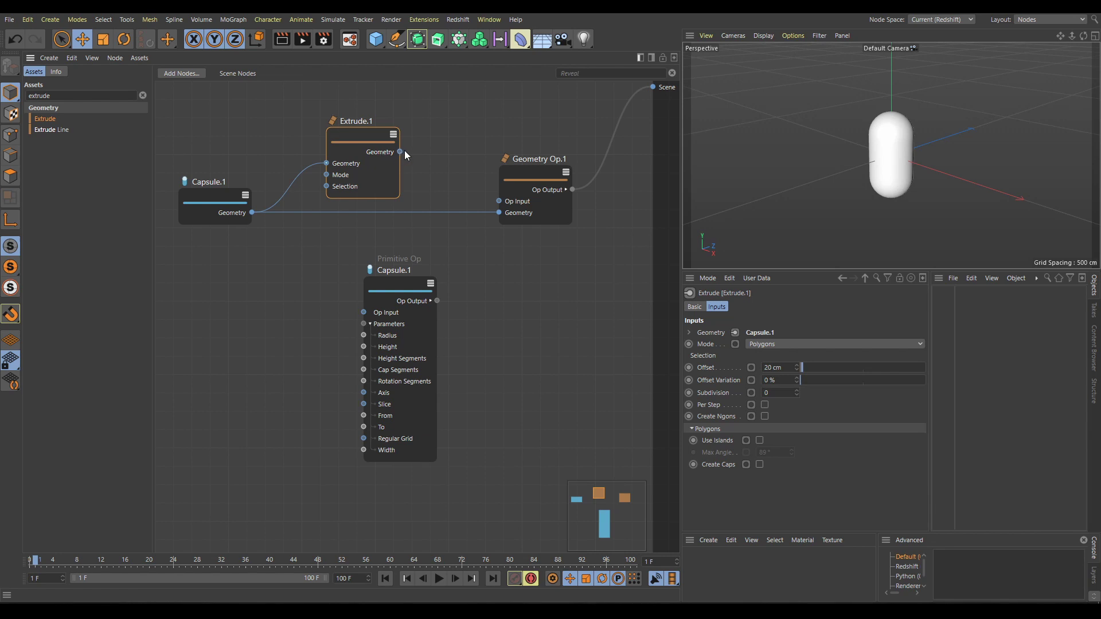
left_click_drag(400, 151, 499, 213)
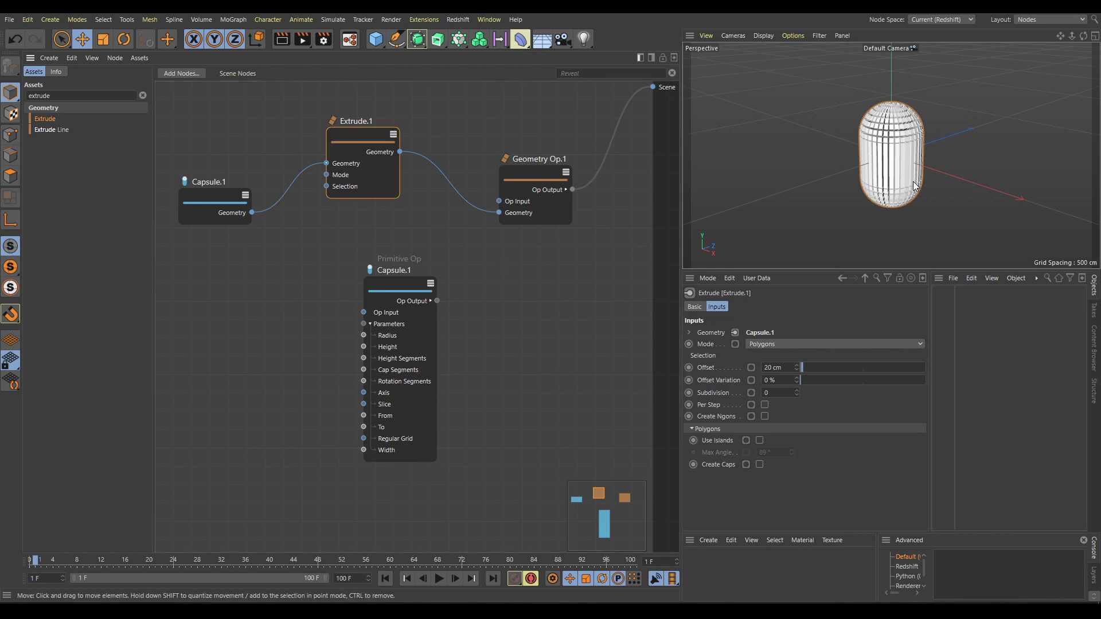
Set the Extrude node's Offset to 48 cm, Offset Variation to 20 % and Subdivision to 1, and view its Mode options.
scroll(913, 185, "up", 5)
left_click_drag(959, 229, 980, 164, "alt")
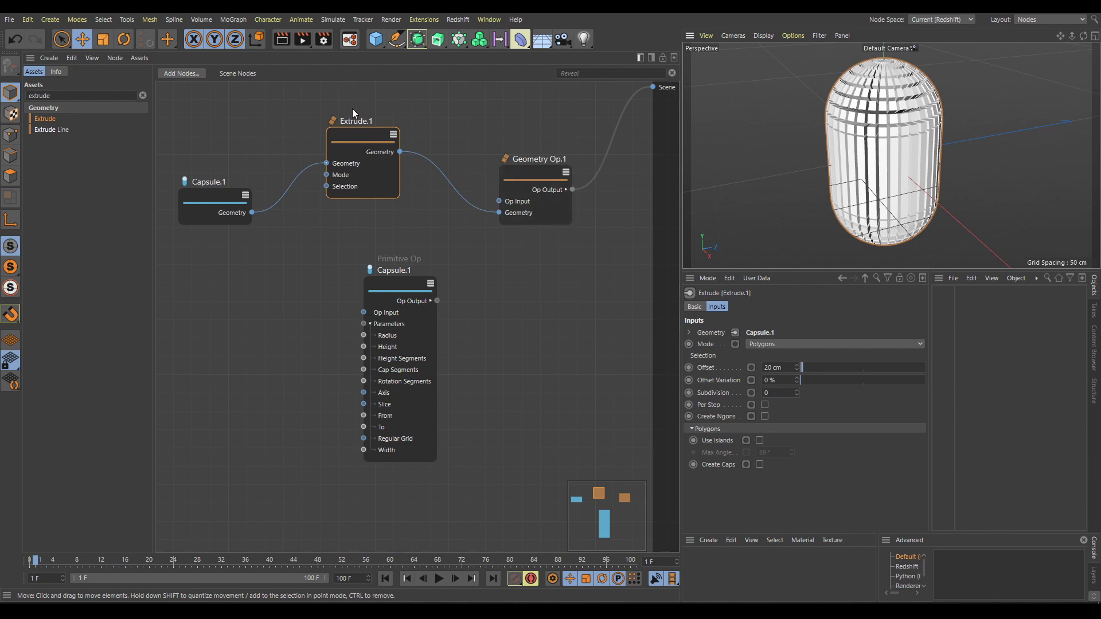
left_click_drag(807, 366, 824, 382)
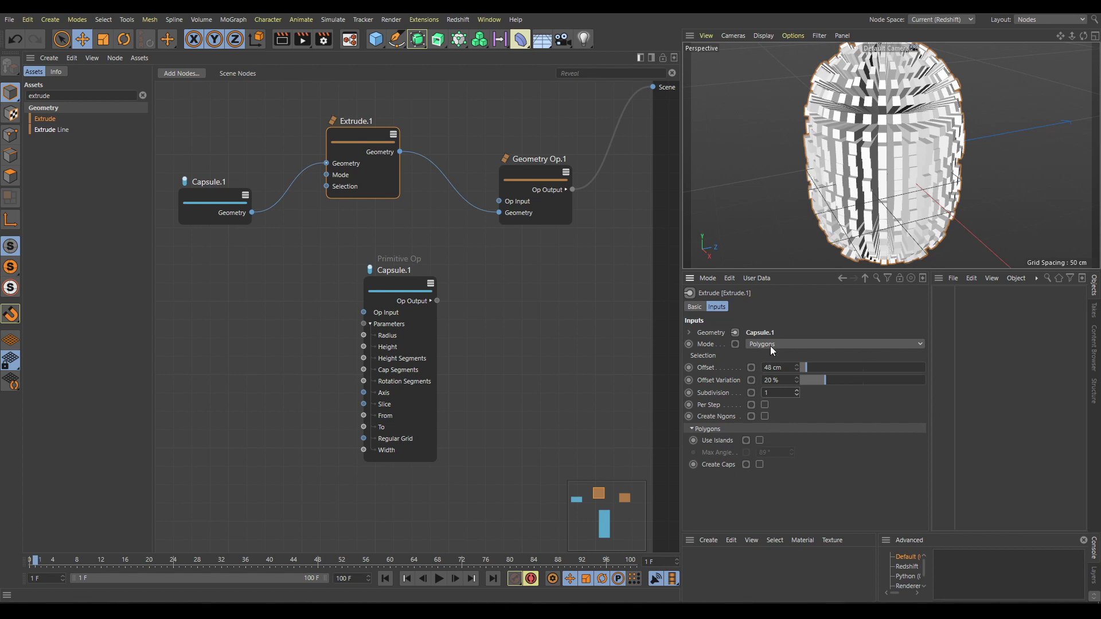
left_click(797, 344)
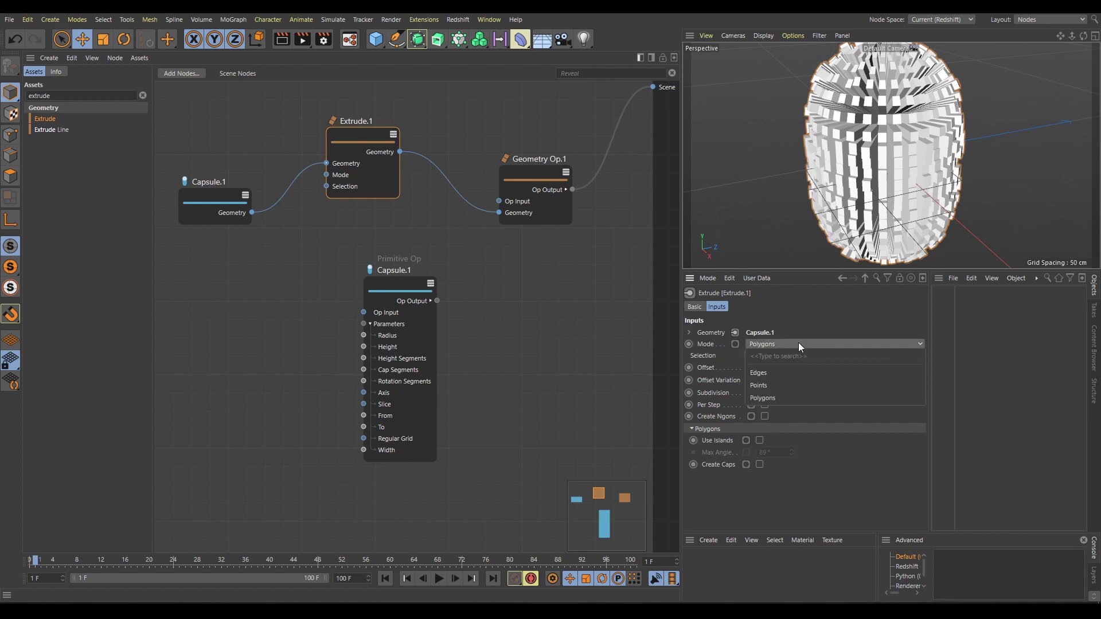
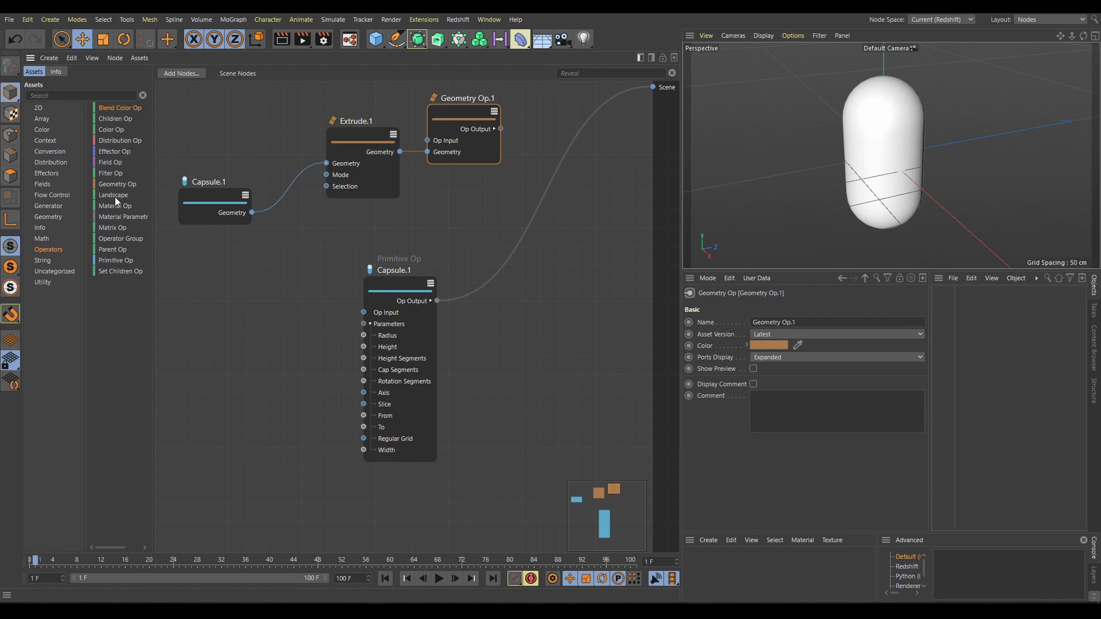
Add an Effector Op node below the Geometry Op and set its Effector Type to Bend.
left_click_drag(115, 151, 536, 334)
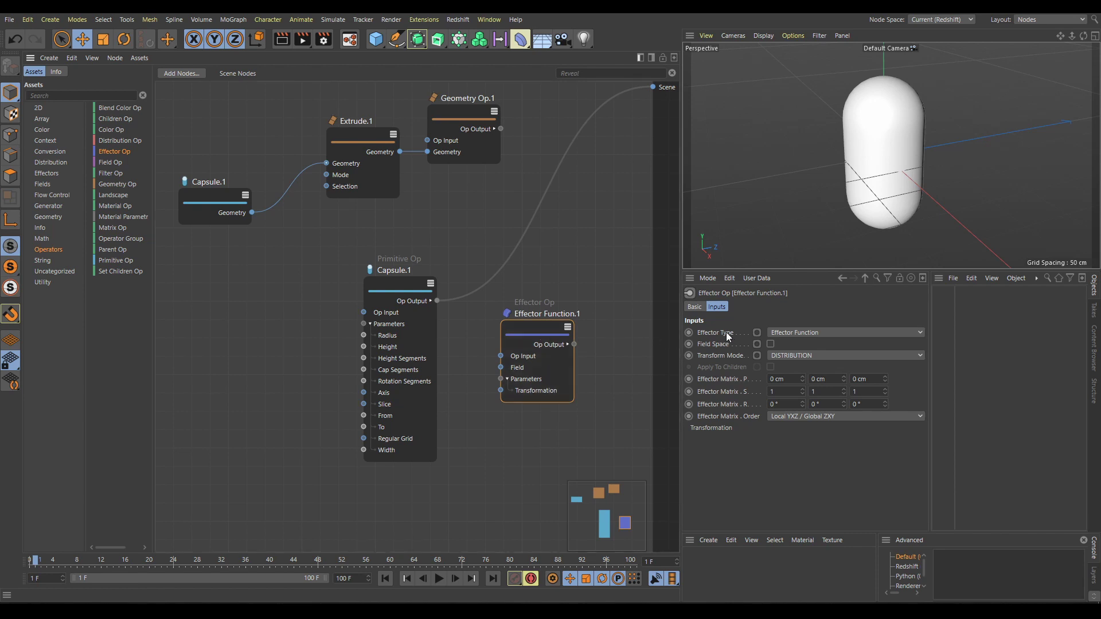
left_click(834, 331)
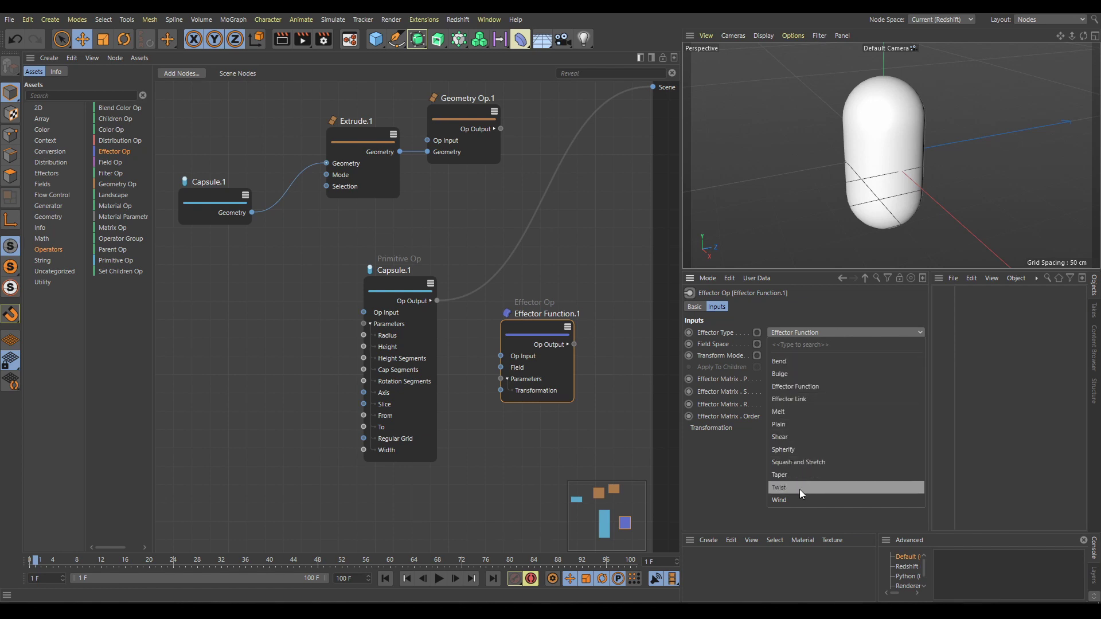
left_click(811, 360)
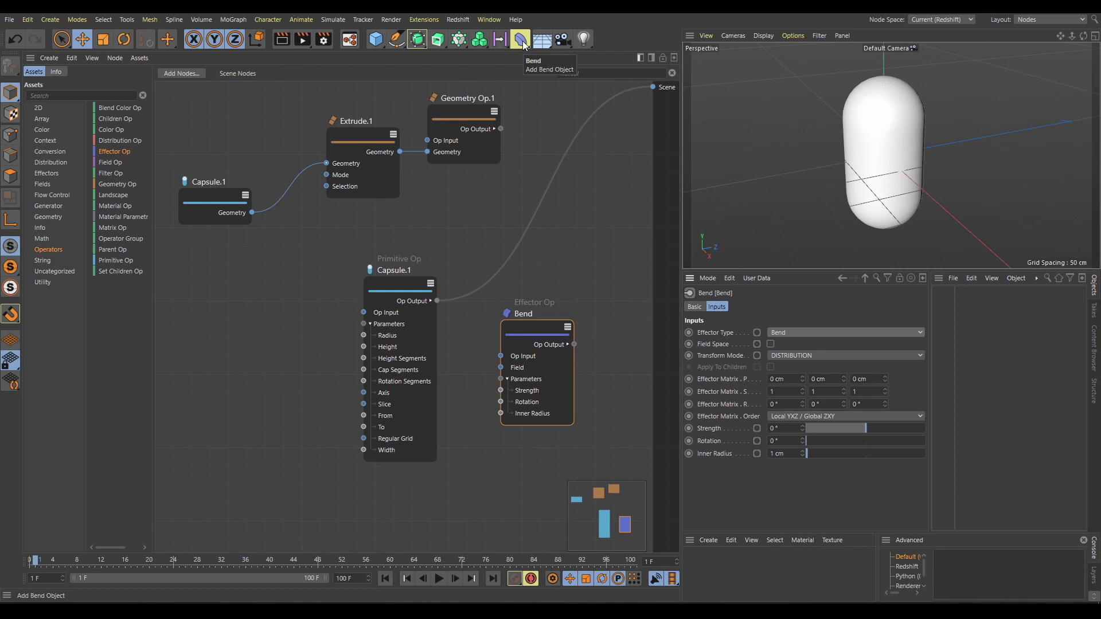
Wire the Capsule primitive through the Bend effector to the Scene output and set the bend Strength to about 214°.
left_click_drag(524, 46, 501, 355)
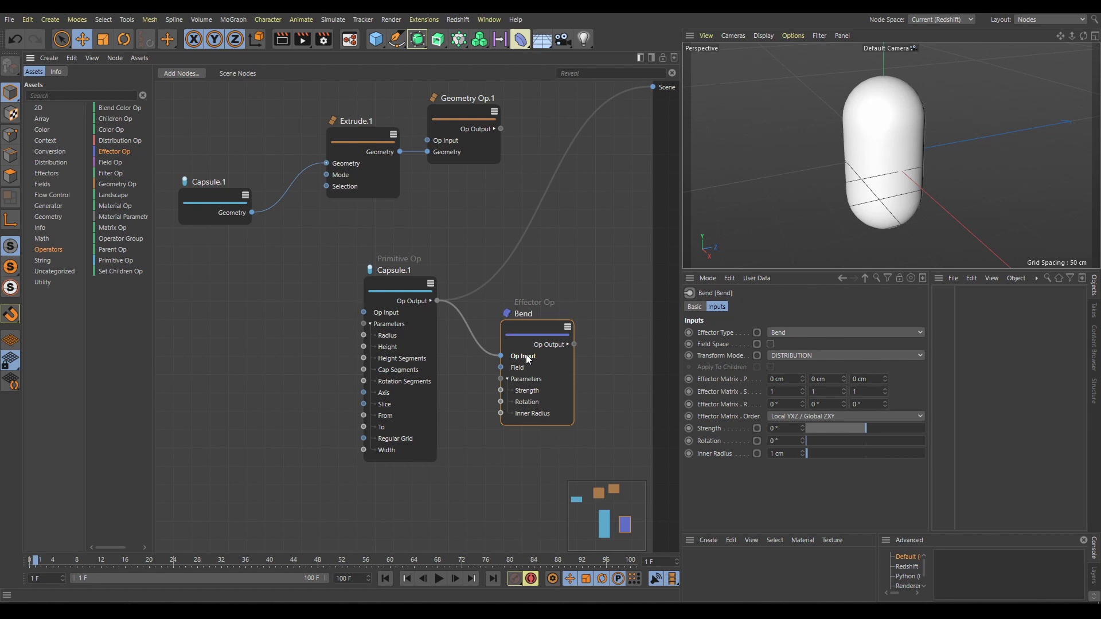
left_click_drag(573, 344, 654, 87)
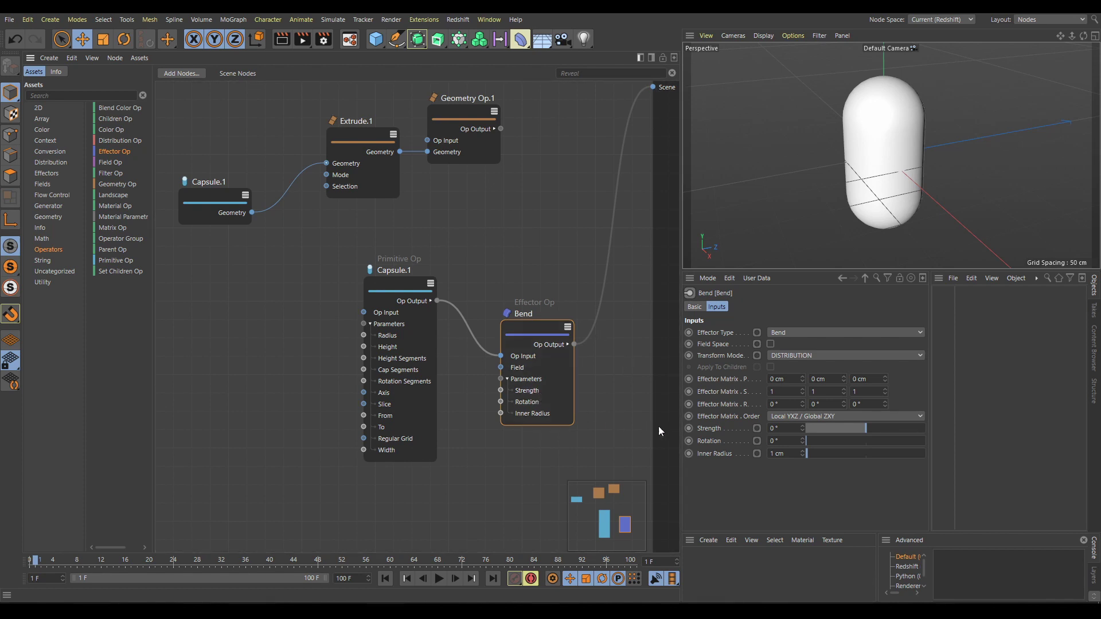
left_click_drag(869, 428, 901, 431)
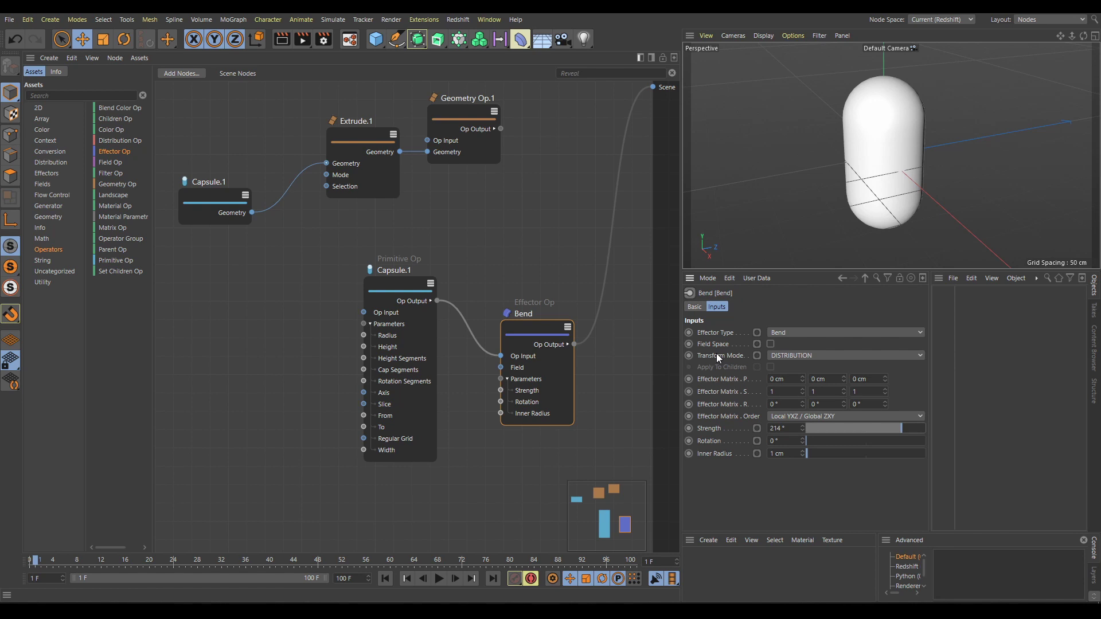
Set the Bend's Transform Mode to MESH and its Strength to about -127°.
left_click(830, 356)
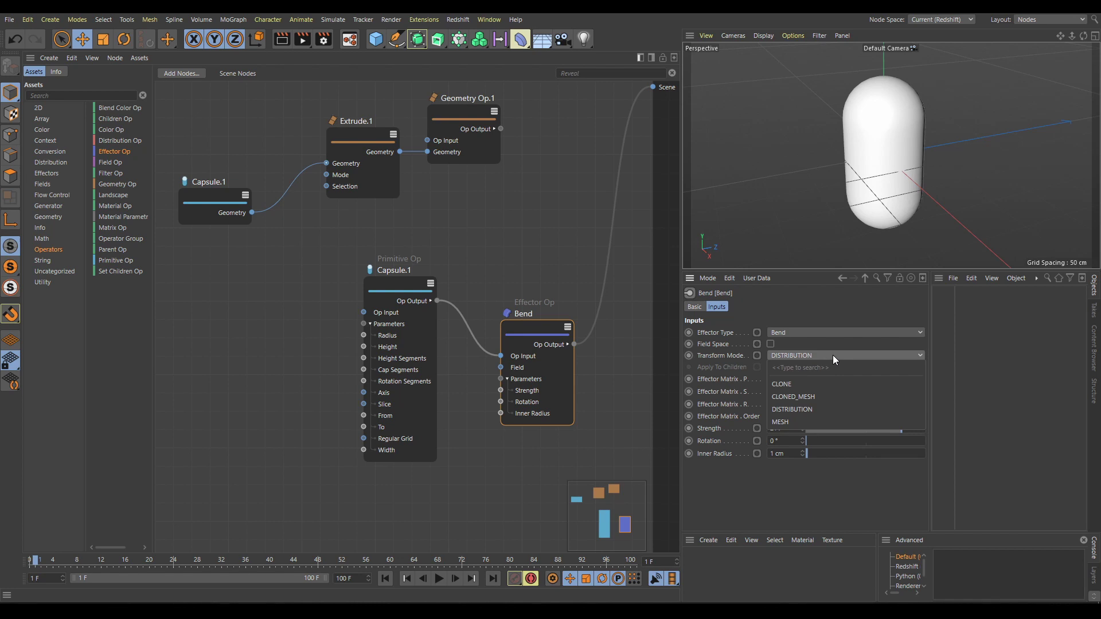
left_click(797, 422)
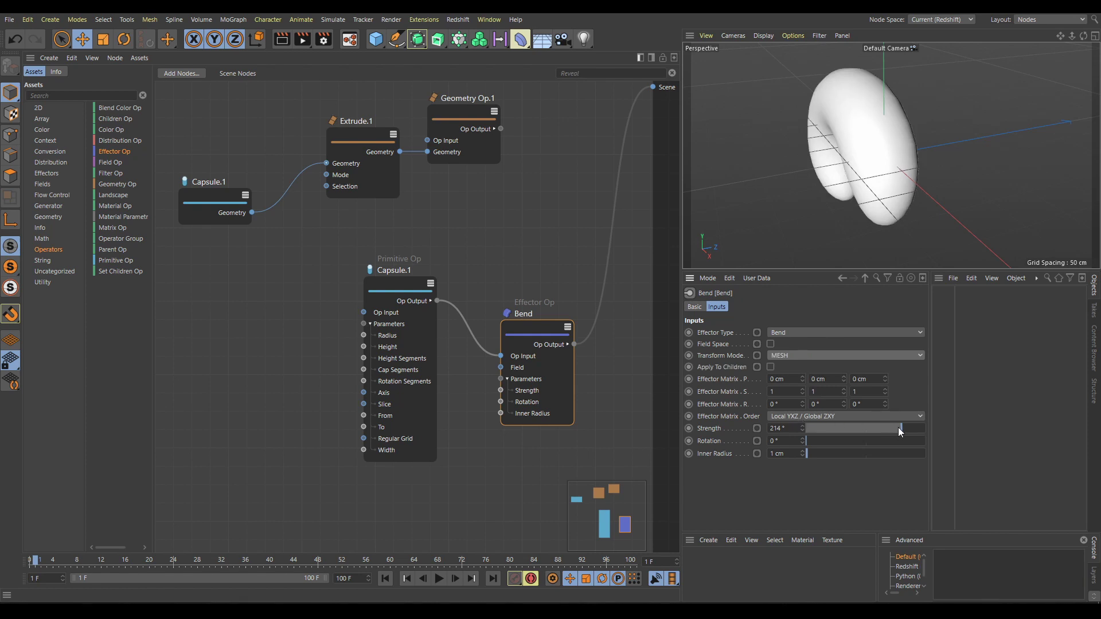
left_click_drag(897, 427, 852, 428)
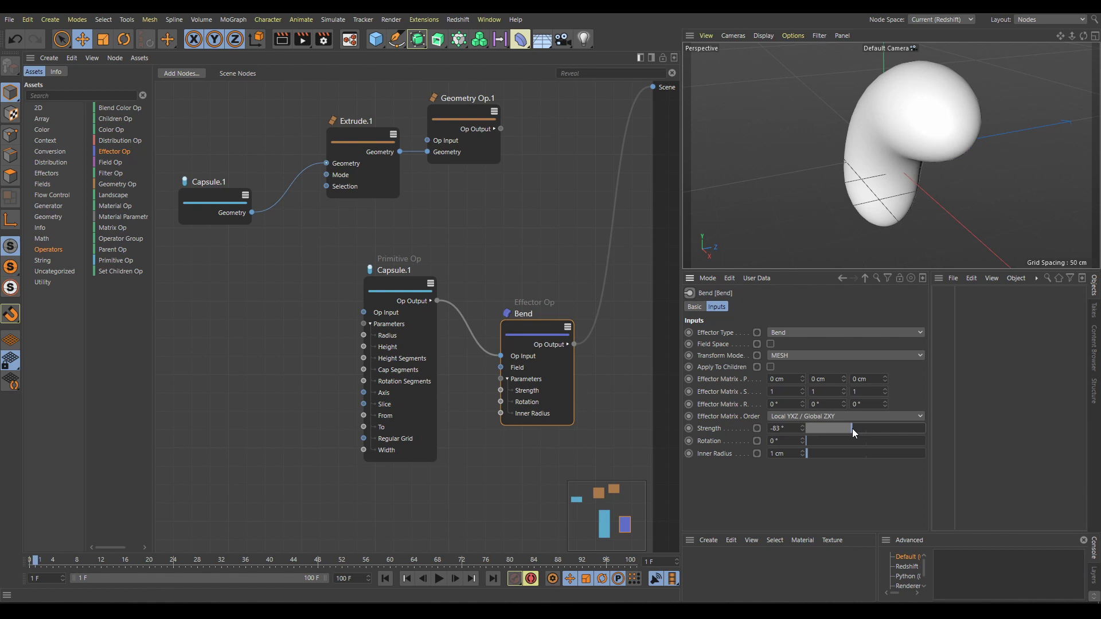
left_click_drag(891, 226, 972, 167, "alt")
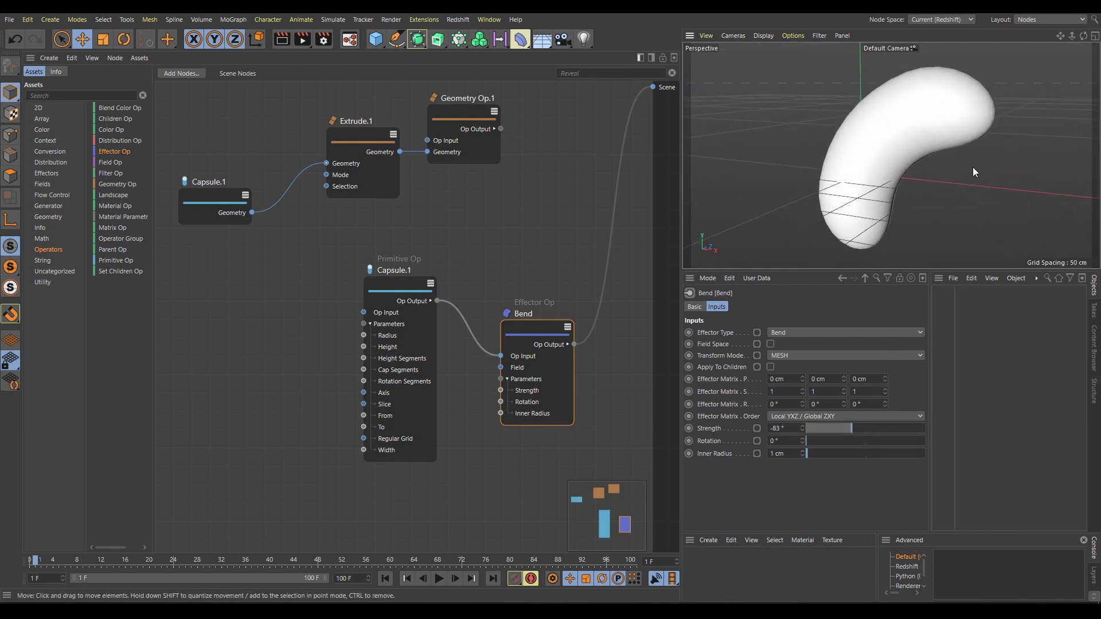
mouse_move(855, 430)
left_mouse_down()
mouse_move(826, 428)
mouse_move(878, 432)
mouse_move(845, 427)
left_mouse_up()
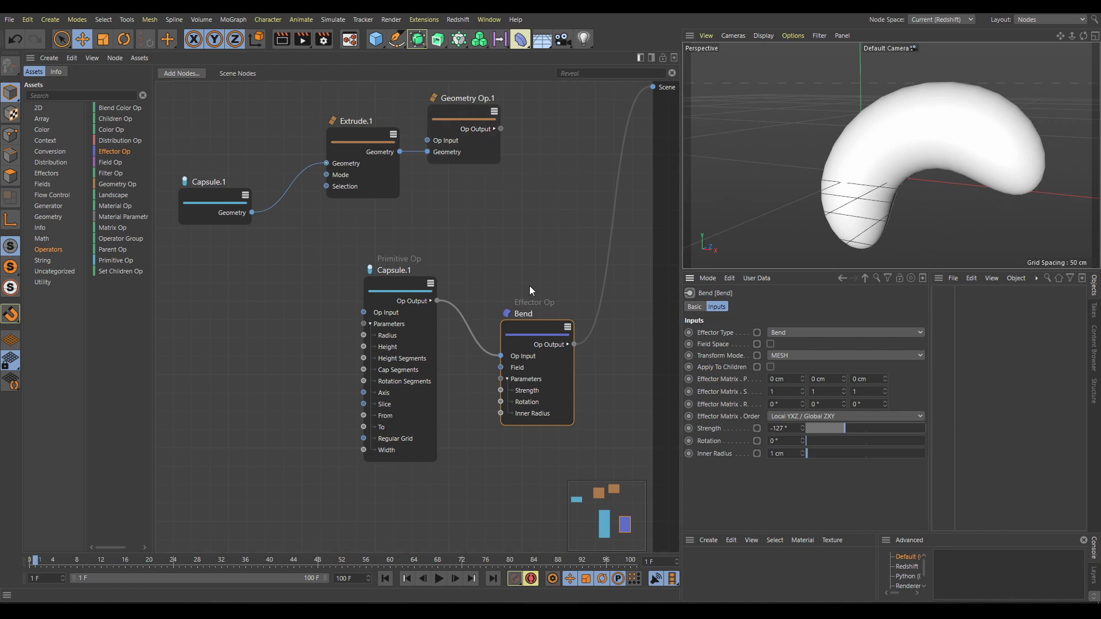
Move the Bend node beside the Geometry Op, feed the Geometry Op's output into its Op Input, and set Strength to about -65°.
left_click_drag(539, 324, 560, 181)
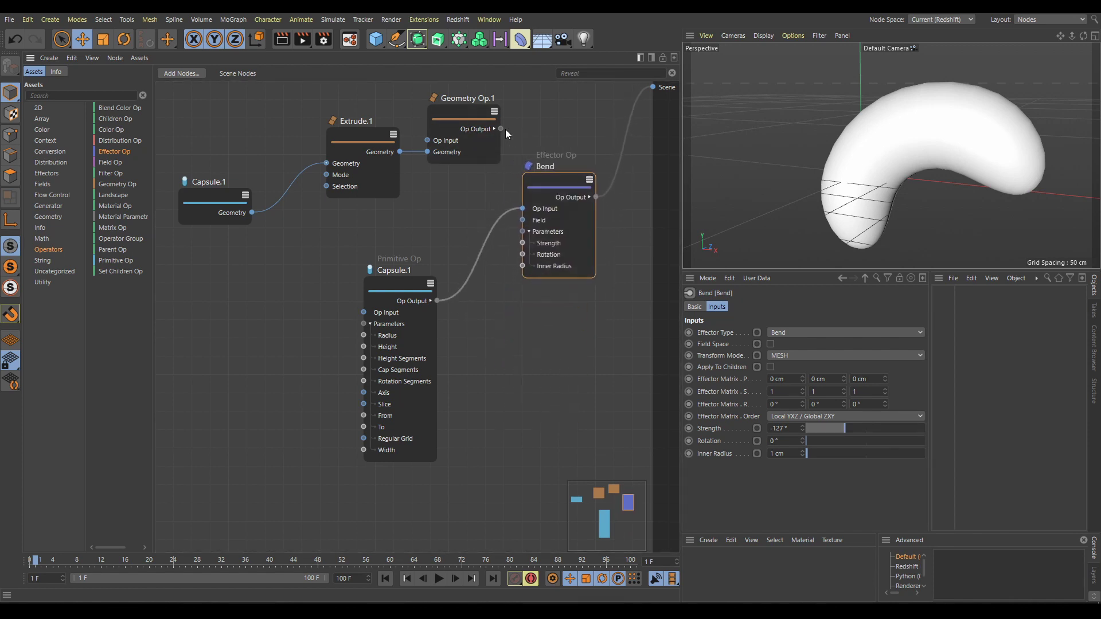
left_click_drag(502, 131, 523, 208)
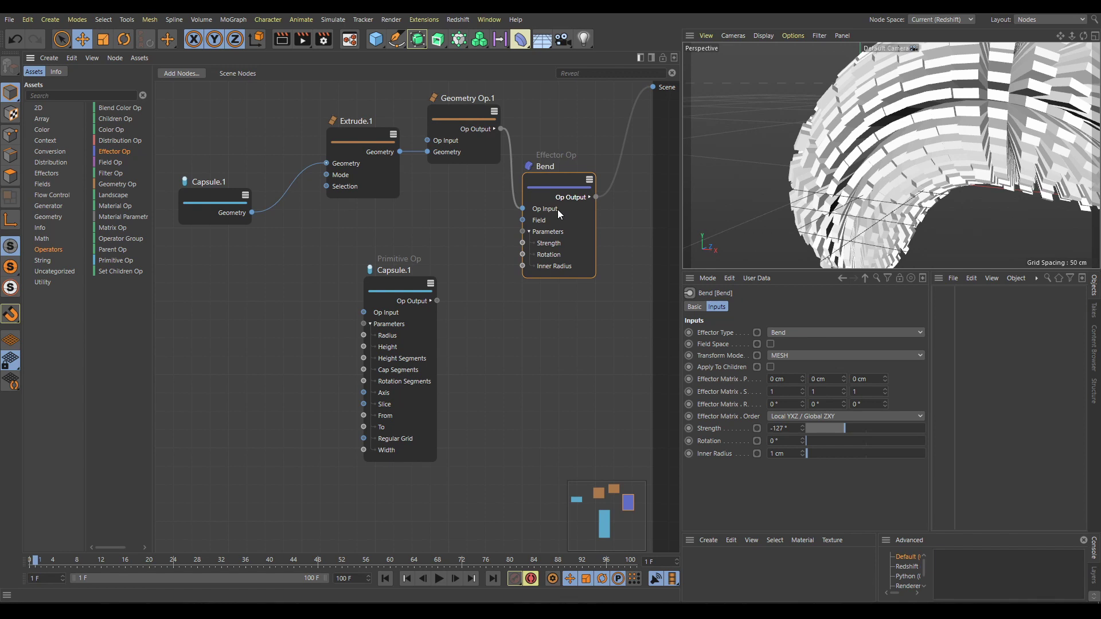
scroll(845, 176, "down", 5)
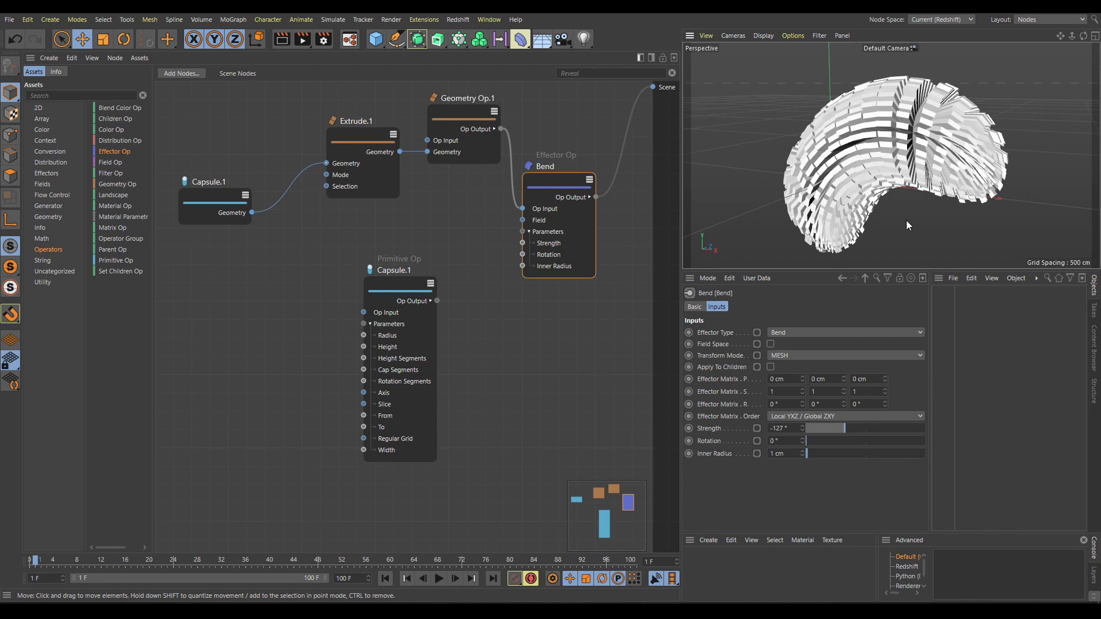
mouse_move(844, 428)
left_mouse_down()
mouse_move(868, 430)
mouse_move(855, 428)
left_mouse_up()
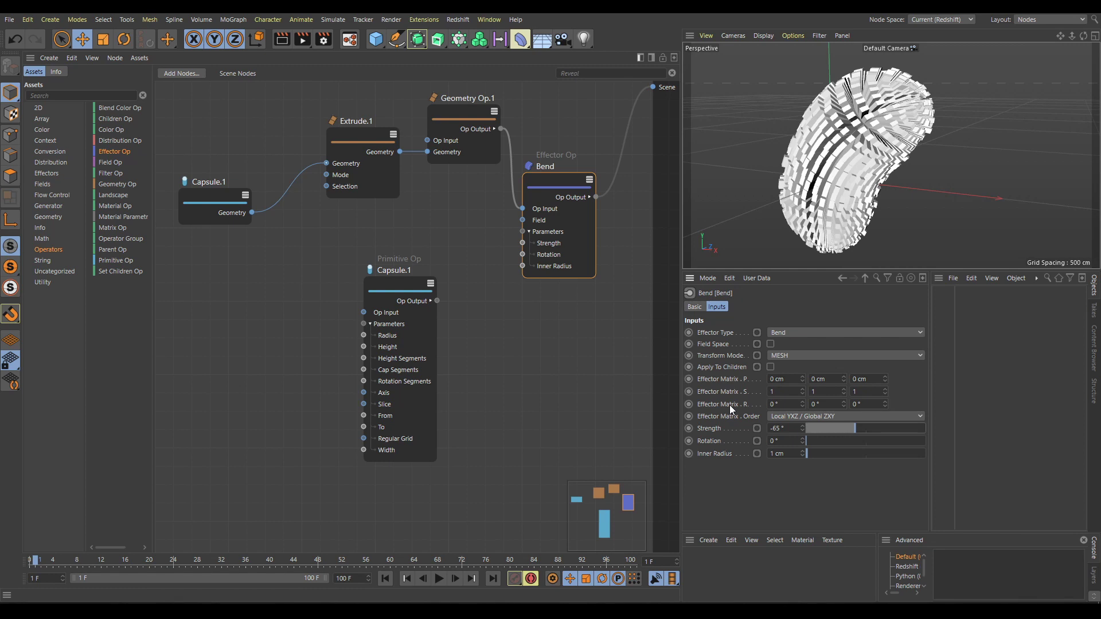
Search the node assets for "transform", add a Matrix Op, and arrange it next to the Capsule primitive.
left_click(55, 95)
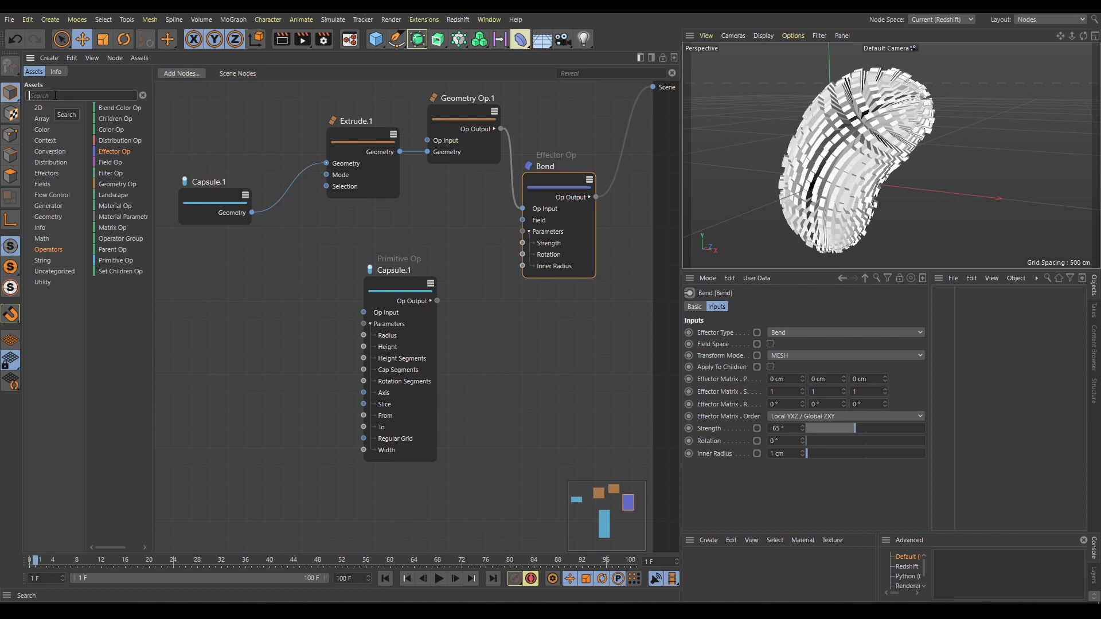
type("t")
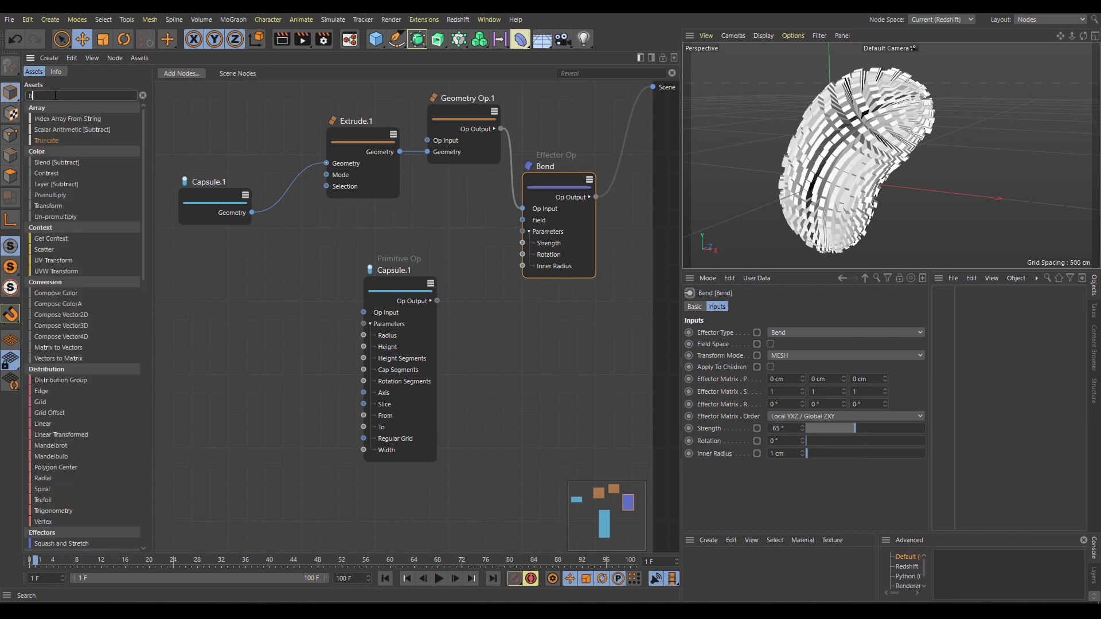
type("ransform")
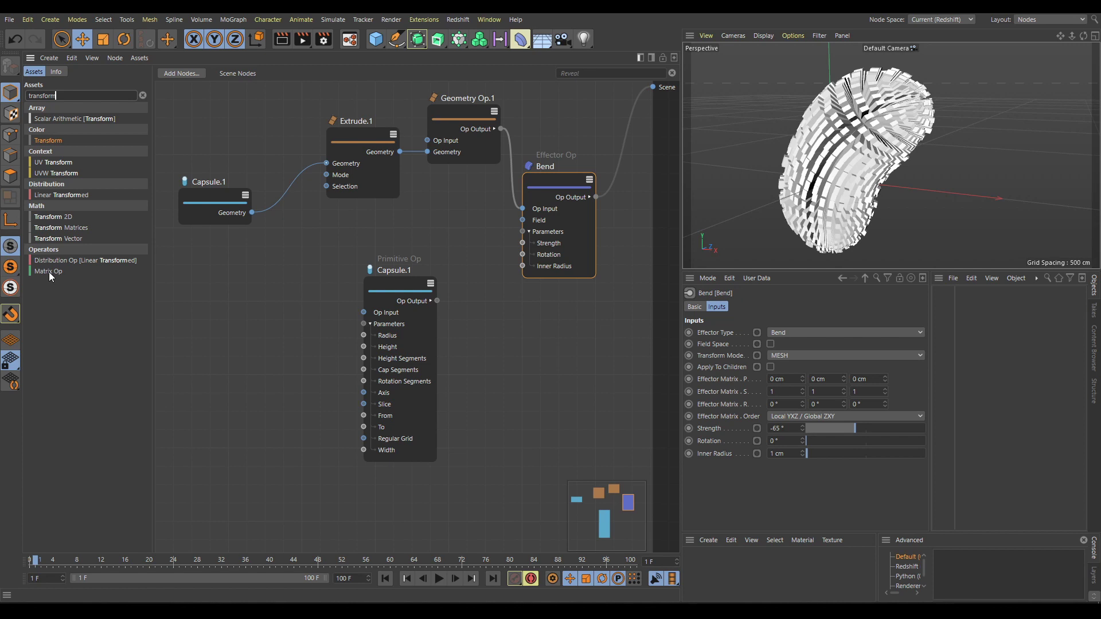
left_click_drag(44, 275, 518, 349)
left_click_drag(427, 297, 324, 313)
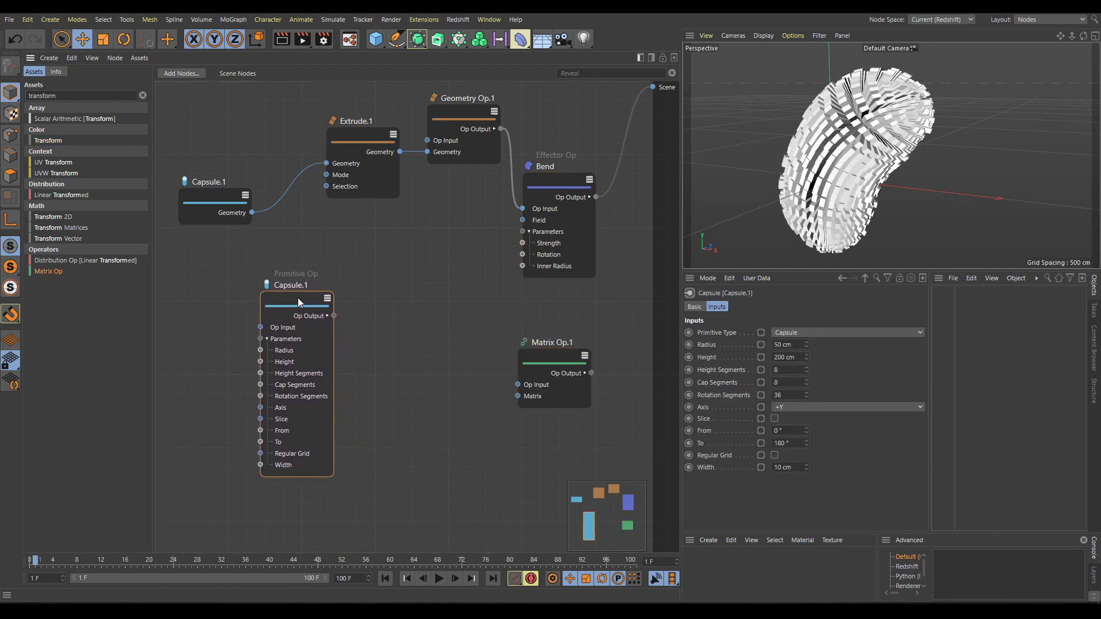
left_click_drag(559, 364, 417, 347)
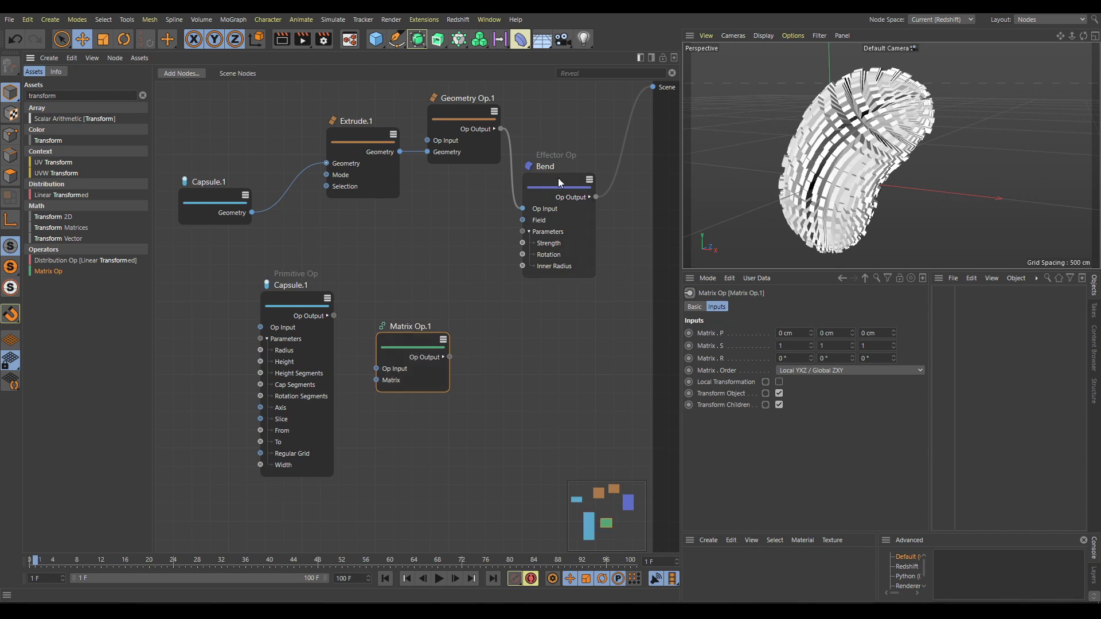
Wire the Capsule primitive through the Matrix Op to the Scene and move the extruded capsule and Bend chain clear of that connection.
left_click_drag(558, 178, 556, 101)
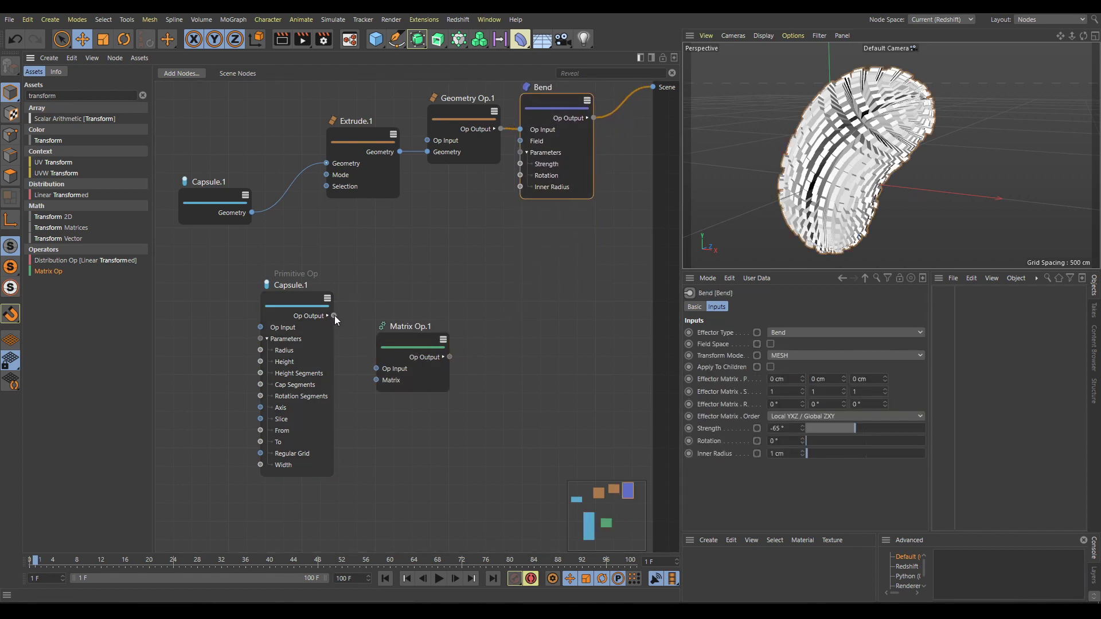
left_click_drag(335, 315, 376, 368)
left_click_drag(449, 357, 652, 88)
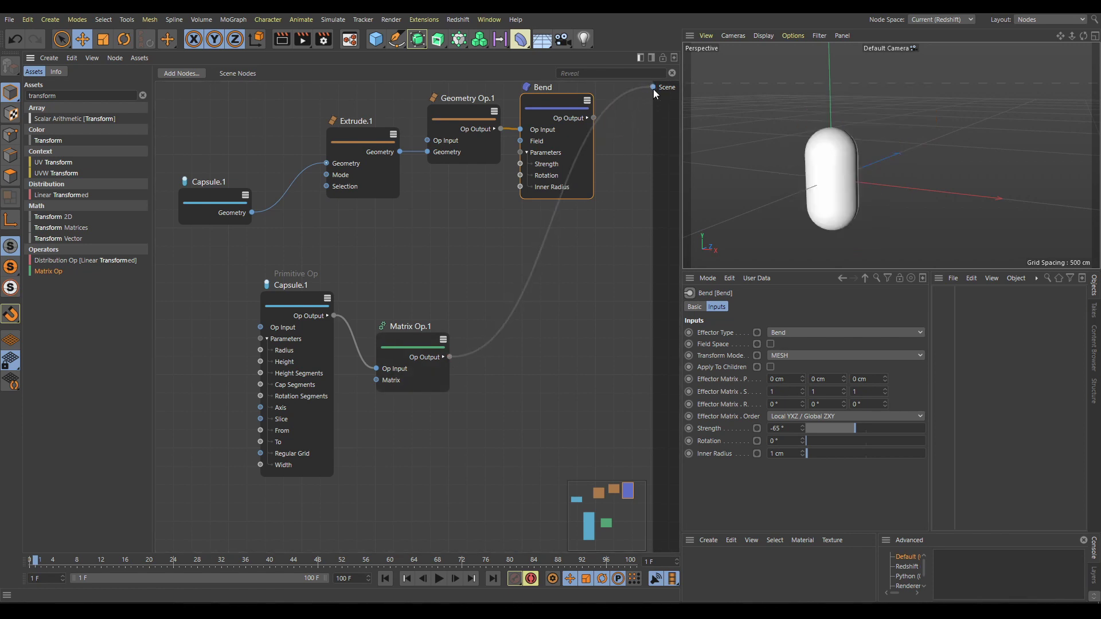
left_click_drag(206, 94, 534, 225)
left_click_drag(557, 104, 466, 104)
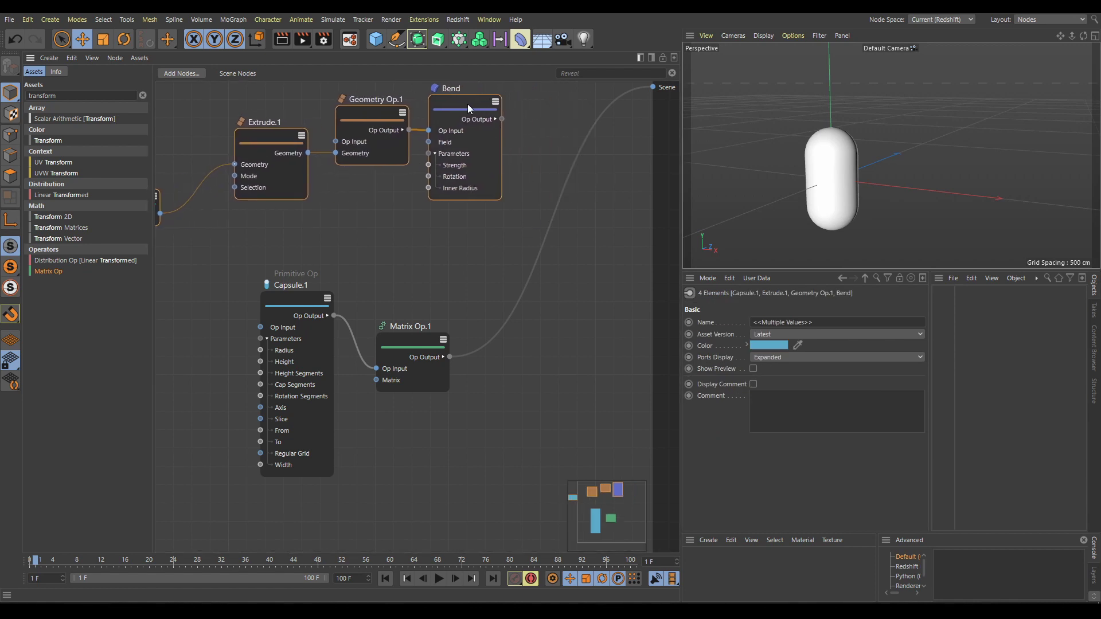
Set the Matrix Op's position to about 13, 25 and 0 cm and its Y scale to 1.5, and adjust its first and third rotation angles.
left_click(407, 344)
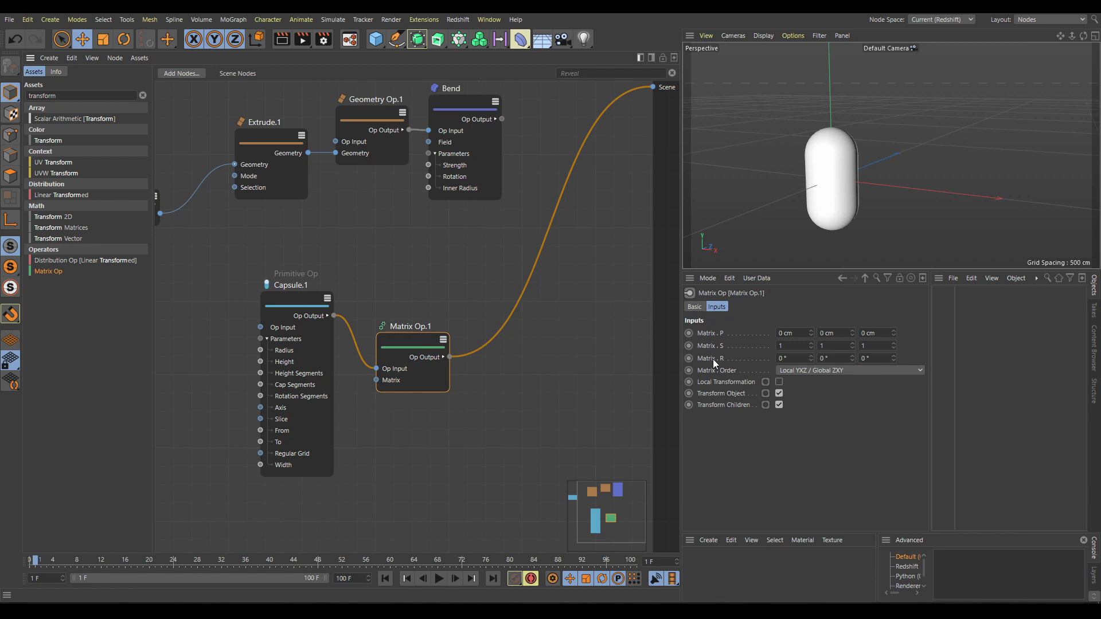
left_click_drag(811, 332, 843, 346)
left_click(852, 331)
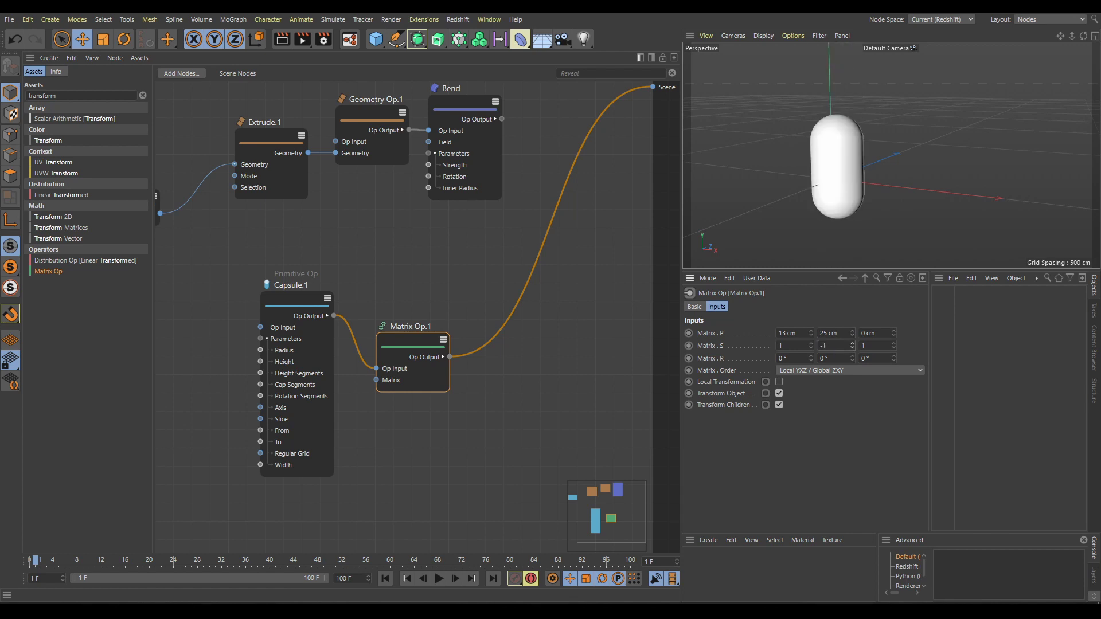
left_click(819, 346)
type("1.5")
key("Return")
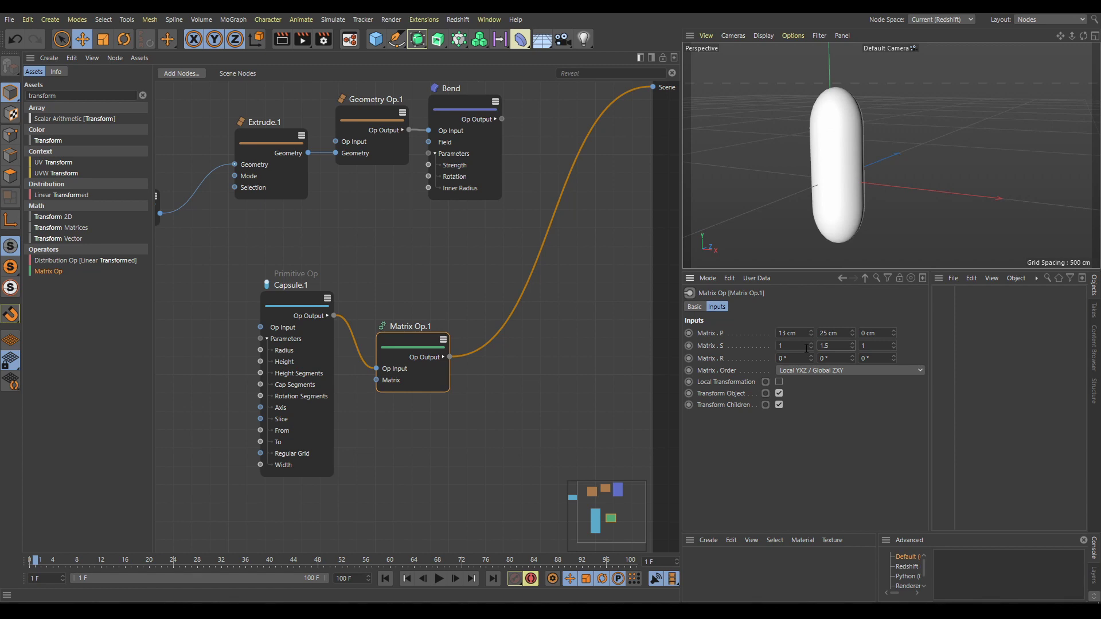
left_click_drag(811, 359, 814, 341)
left_click_drag(893, 358, 893, 333)
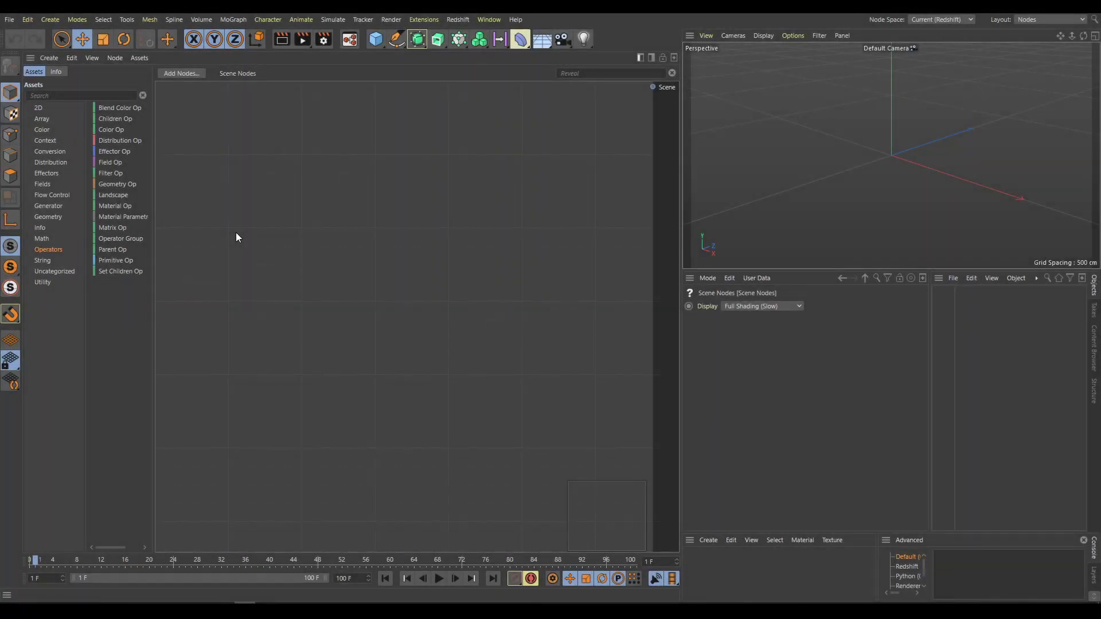
Add a Cube Primitive Op to the empty graph, search the assets for "bevel", and place a Polygon Bevel node beside the cube.
left_click_drag(115, 261, 246, 201)
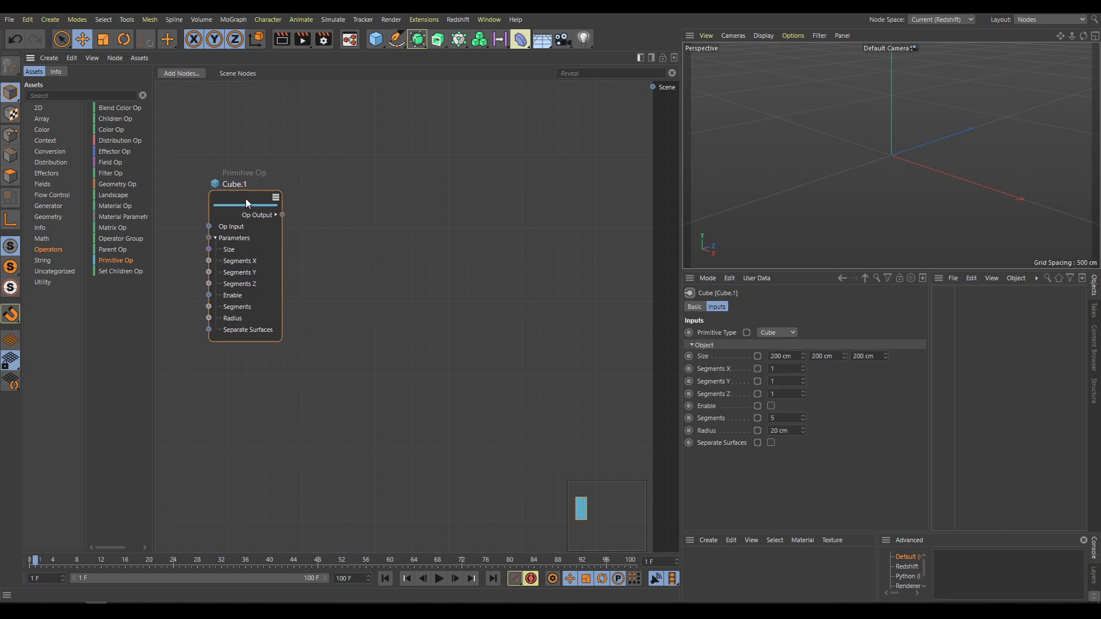
left_click(54, 95)
type("bevel")
key("BackSpace")
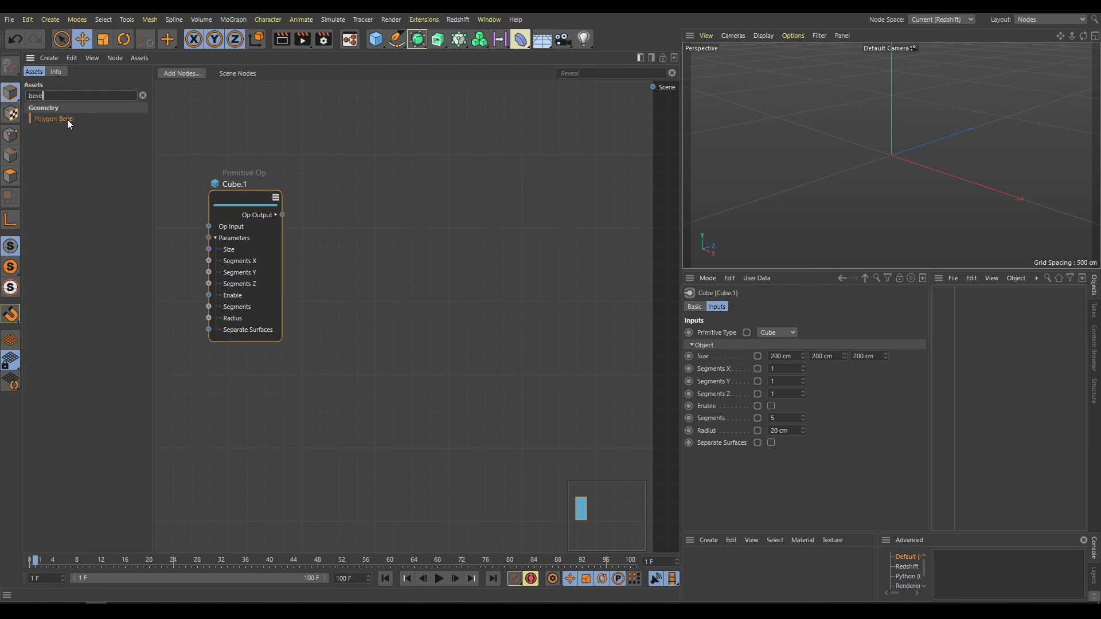
left_click_drag(56, 118, 362, 215)
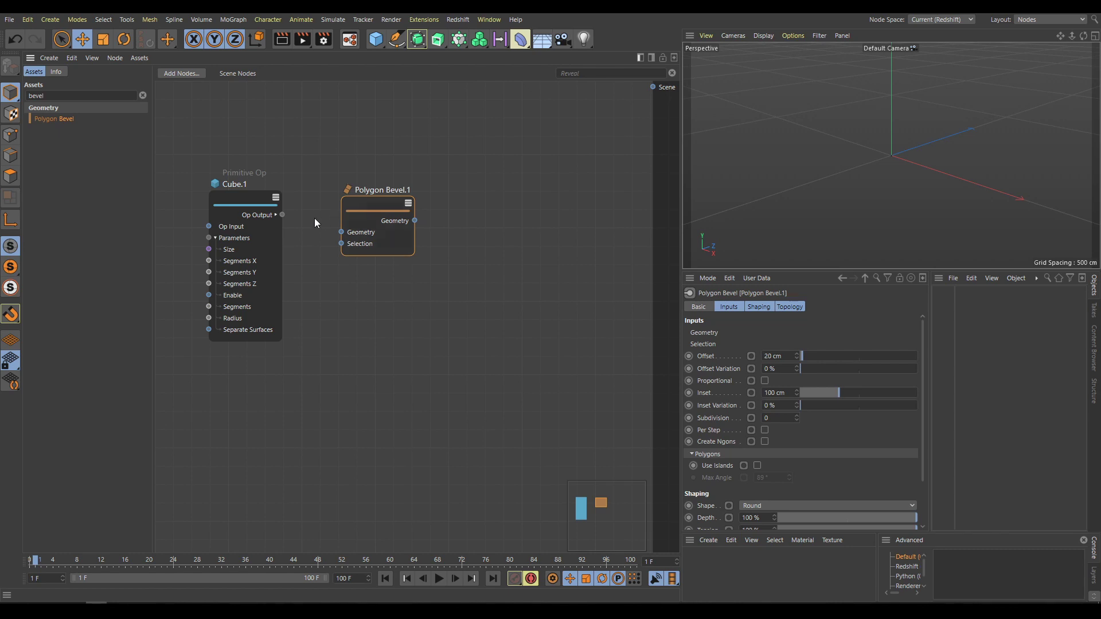
Expand the Cube's Op Output and wire its Geometry port to the Polygon Bevel's Geometry input.
left_click_drag(295, 220, 343, 231)
left_click_drag(343, 232, 342, 233)
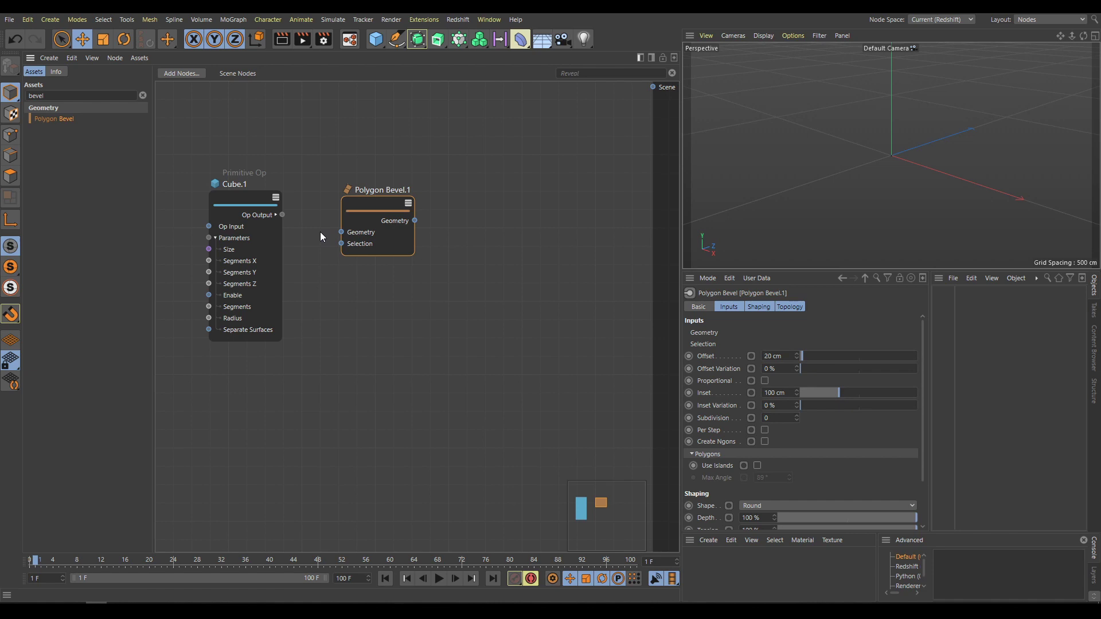
left_click(275, 215)
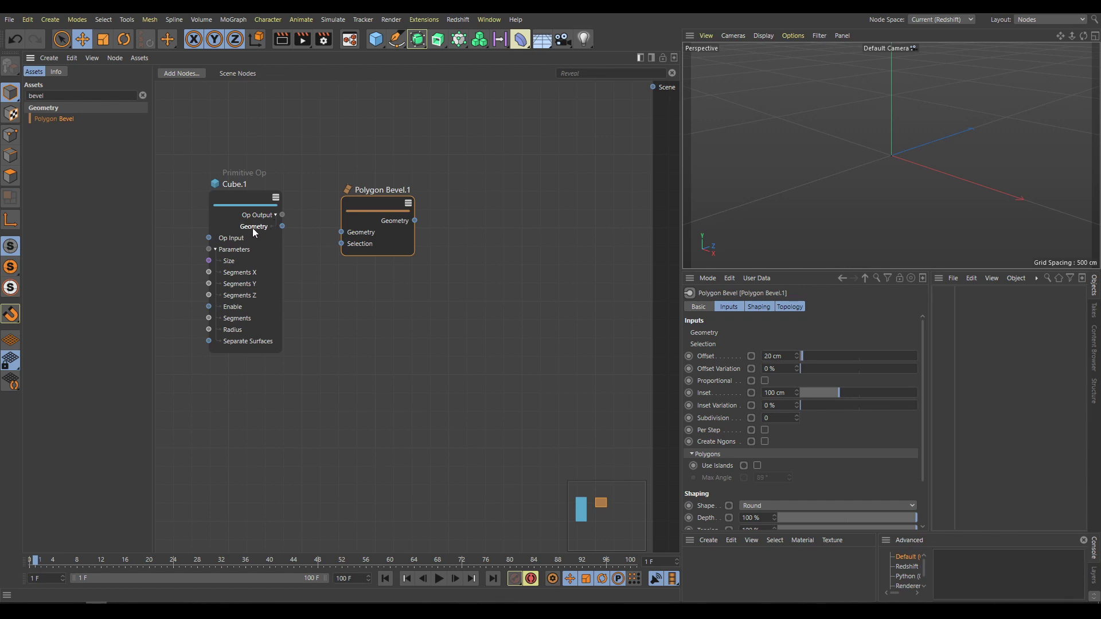
left_click_drag(322, 229, 341, 232)
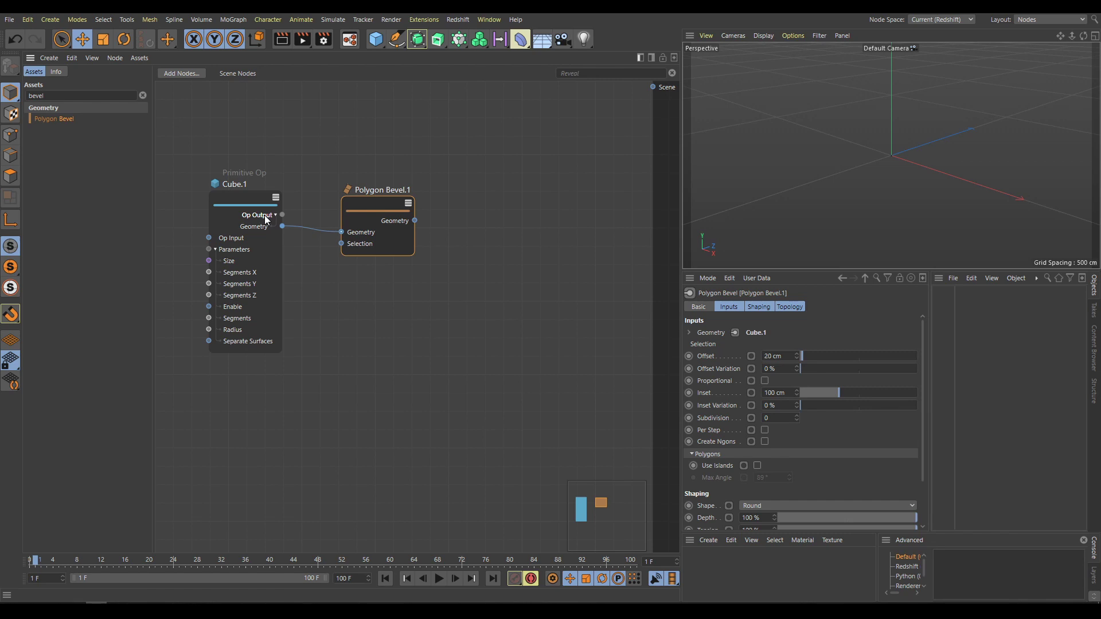
Add a Geometry Op after the Polygon Bevel and wire the bevel's Geometry through it to the Scene.
left_click_drag(414, 220, 651, 92)
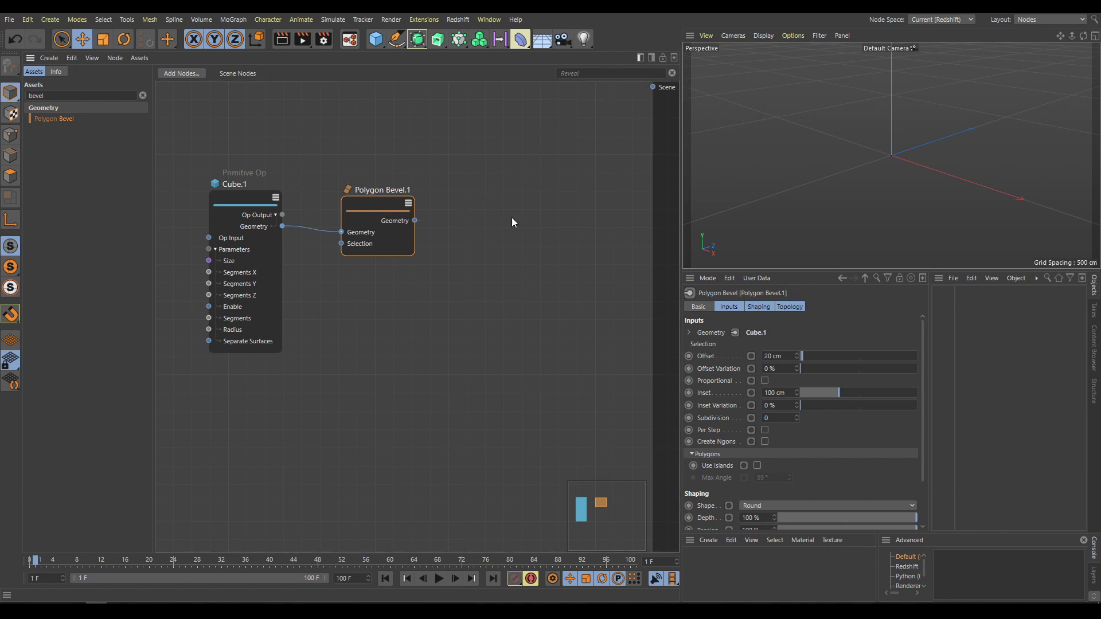
left_click(142, 96)
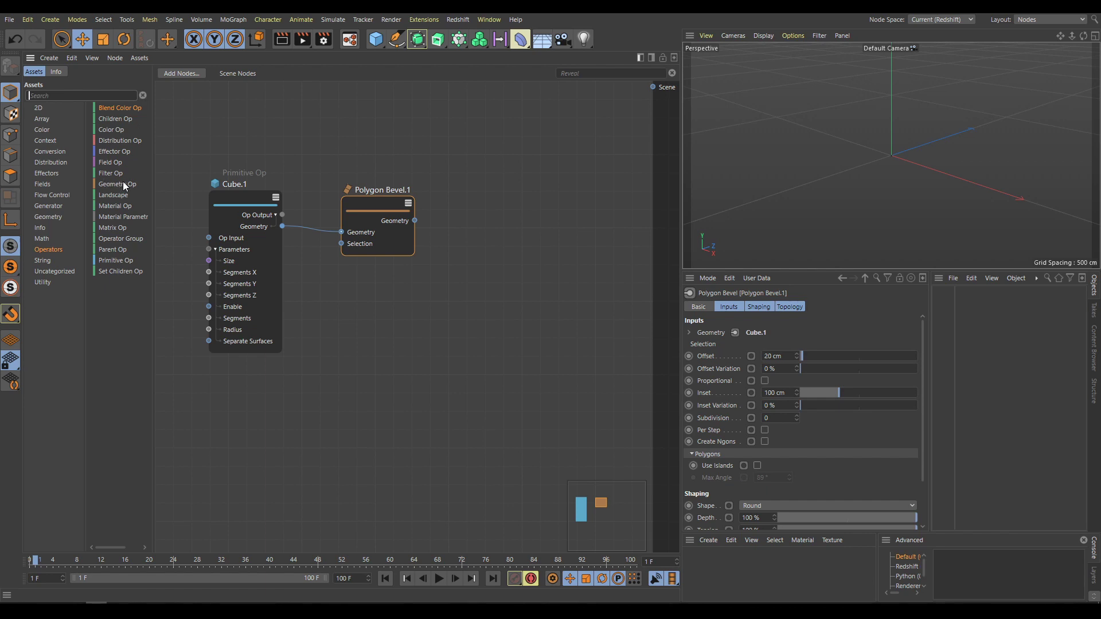
mouse_move(474, 194)
left_mouse_down()
mouse_move(482, 182)
mouse_move(491, 194)
left_mouse_up()
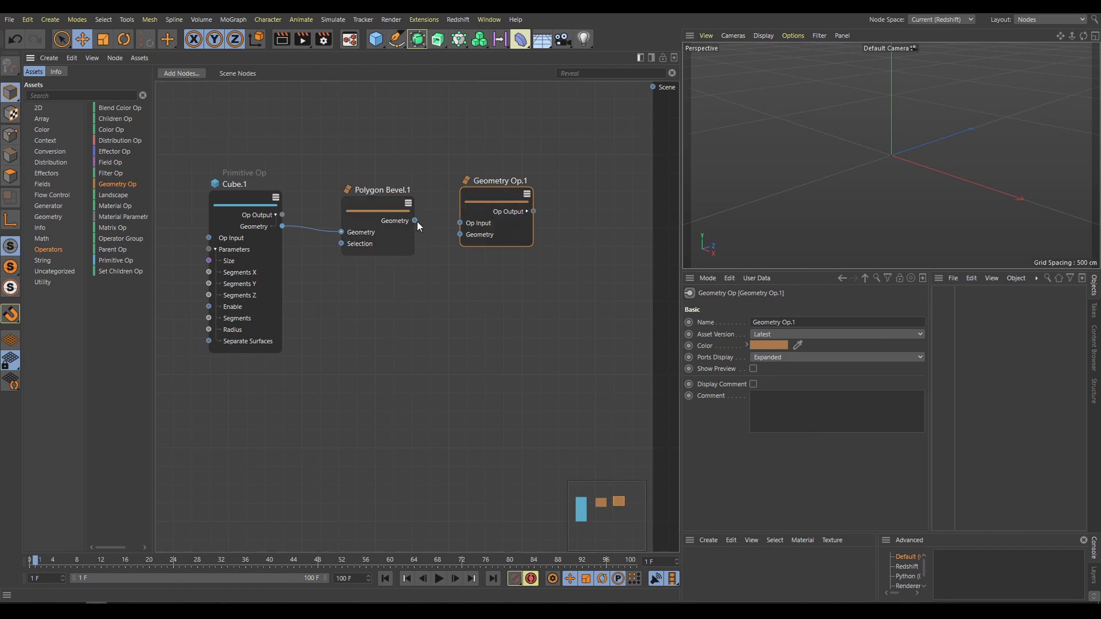
left_click_drag(414, 219, 439, 236)
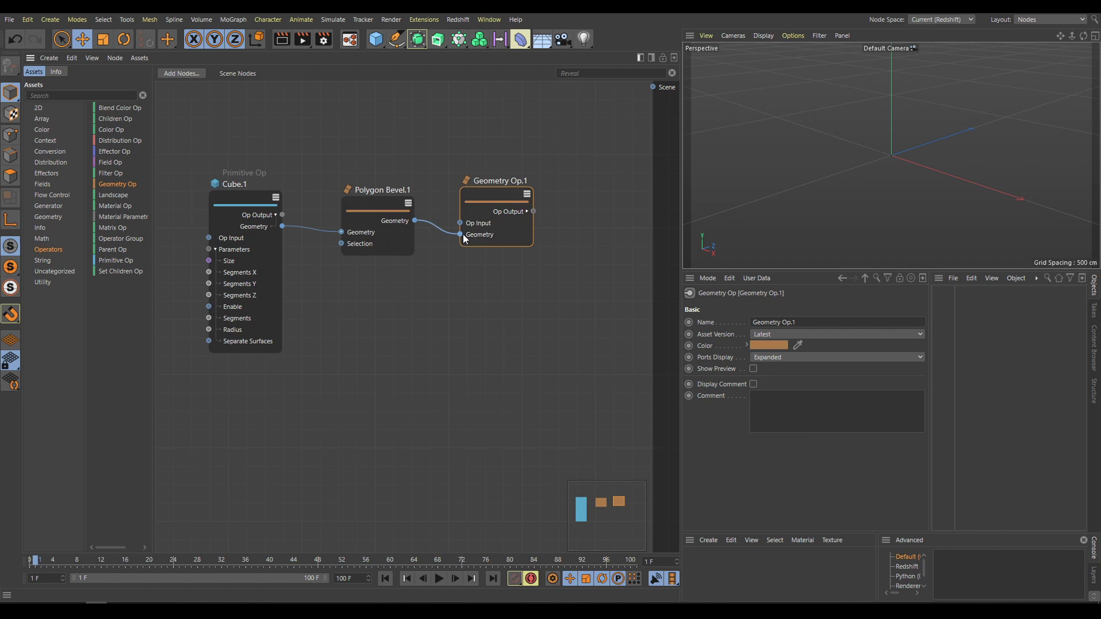
left_click_drag(533, 212, 653, 87)
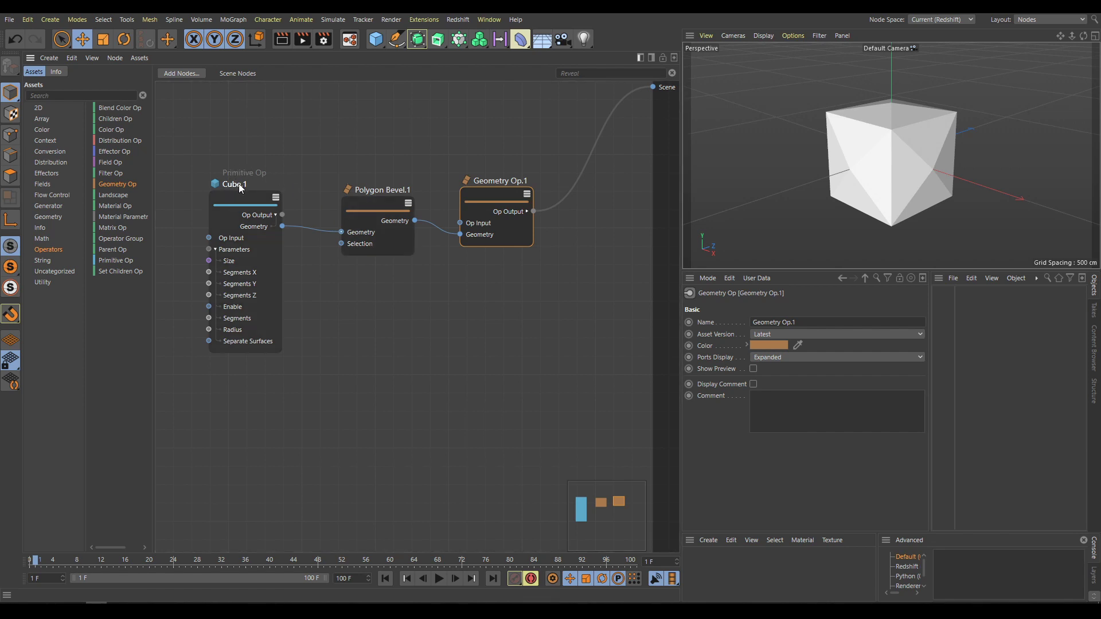
Set the Polygon Bevel's offset to about 46 cm and adjust its inset.
left_click(374, 202)
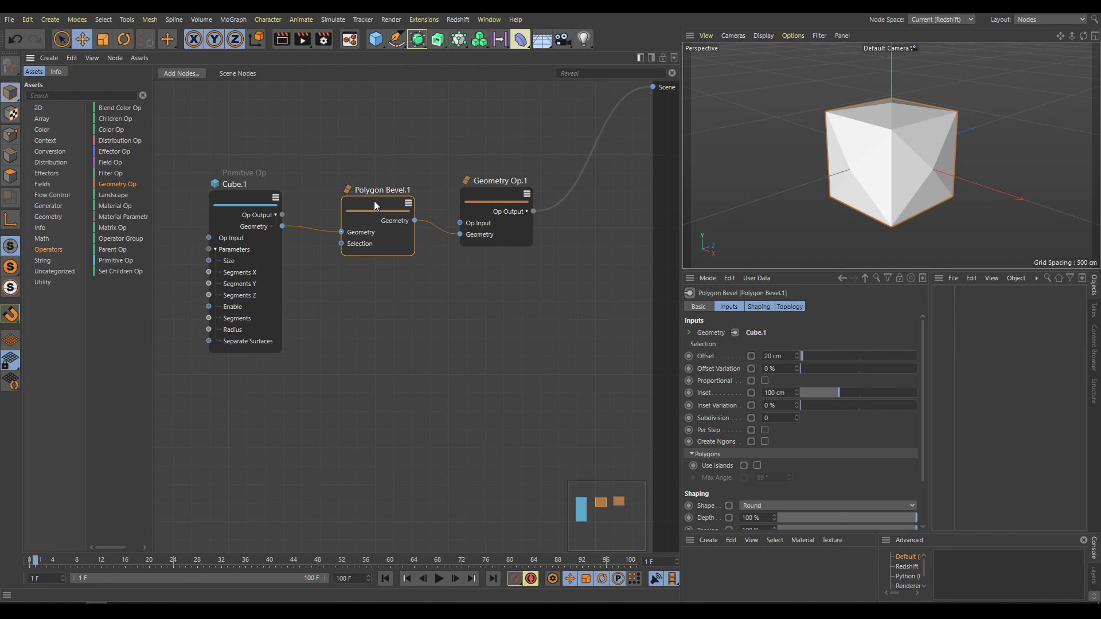
left_click_drag(803, 355, 806, 357)
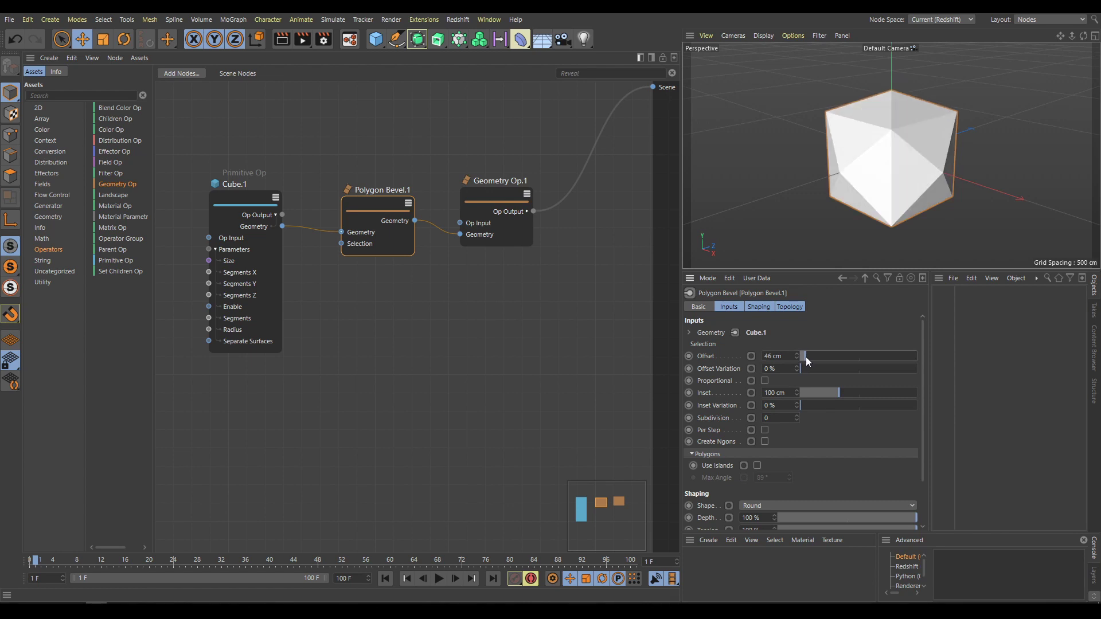
left_click_drag(827, 392, 889, 409)
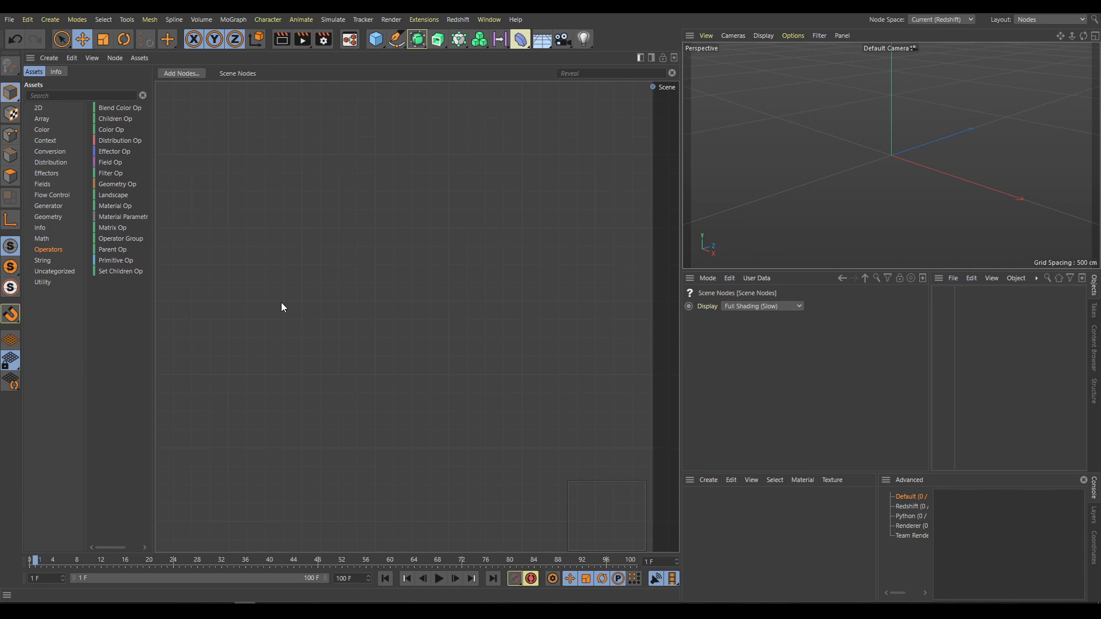
Add two Cube Primitive Ops to the empty graph and change the lower one's primitive type to Oil Tank.
left_click_drag(112, 261, 271, 161)
left_click_drag(125, 259, 305, 357)
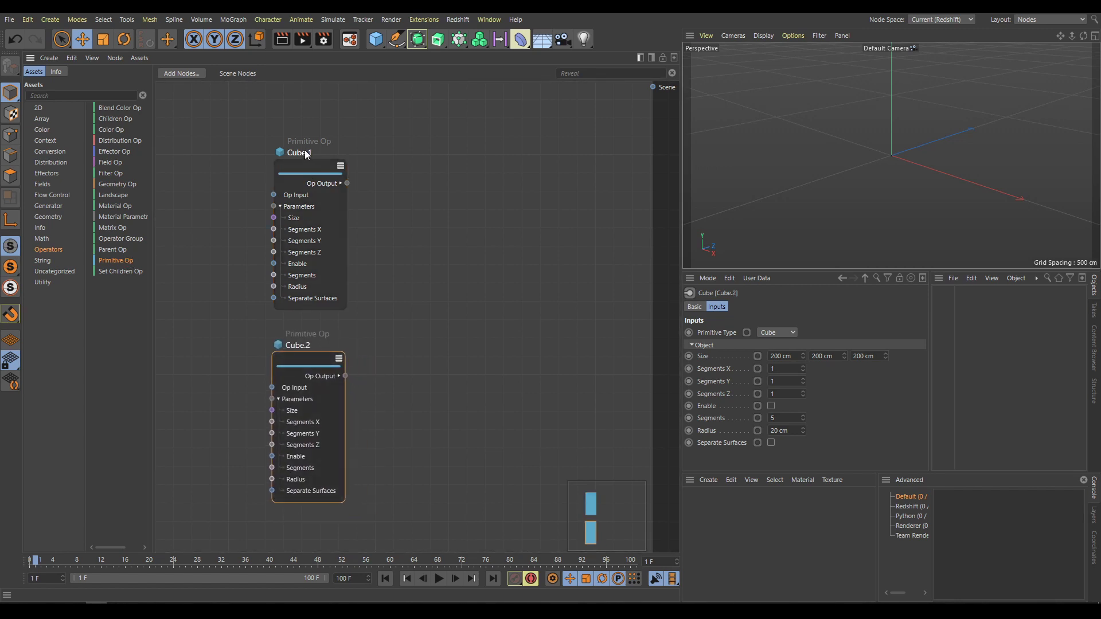
left_click(781, 333)
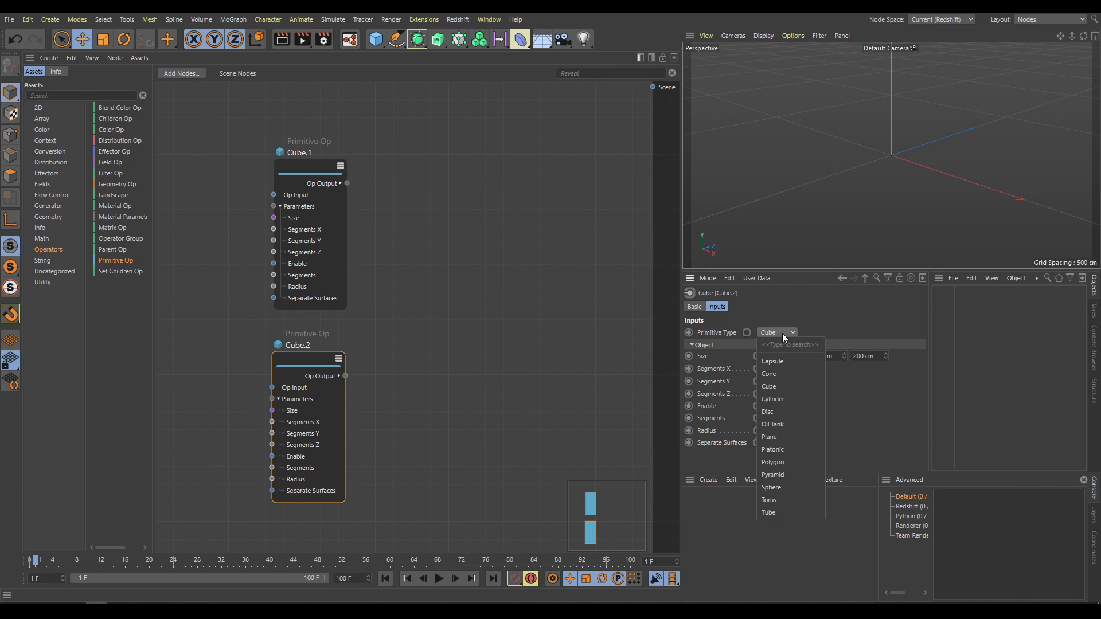
left_click(768, 424)
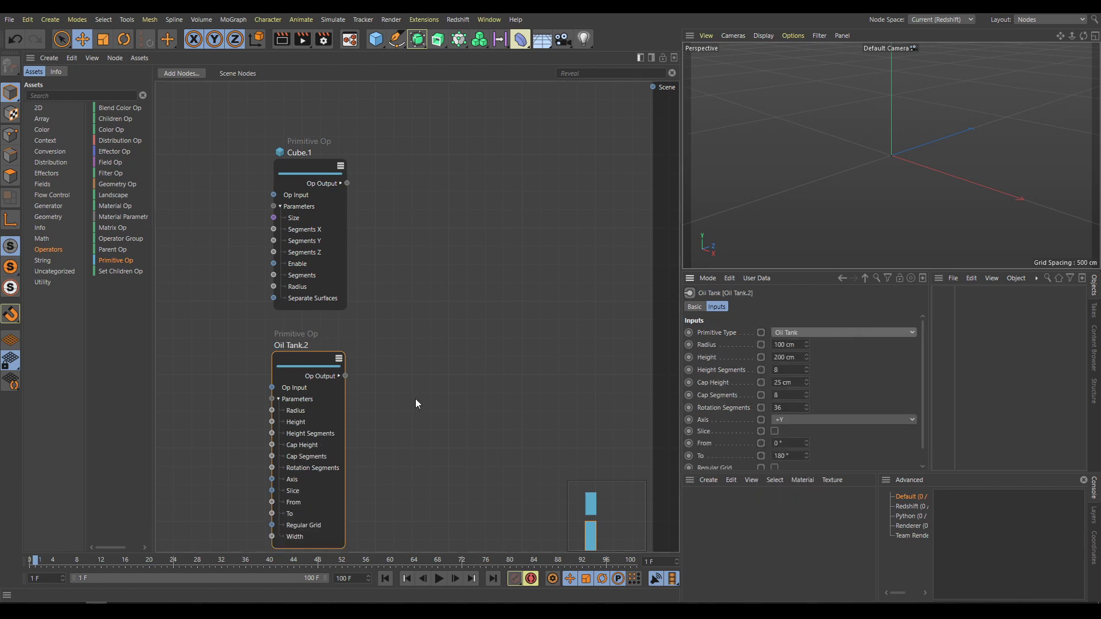
Wire the Oil Tank's Op Output to the Scene and replace that connection with the Cube's Op Output.
left_click_drag(345, 376, 653, 89)
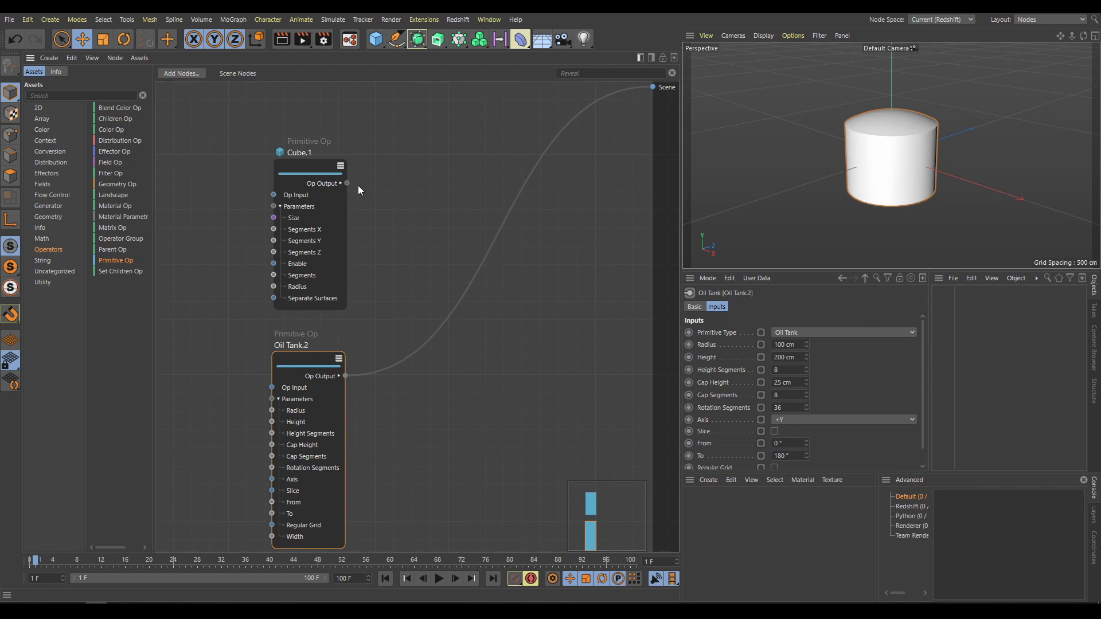
left_click_drag(347, 183, 652, 88)
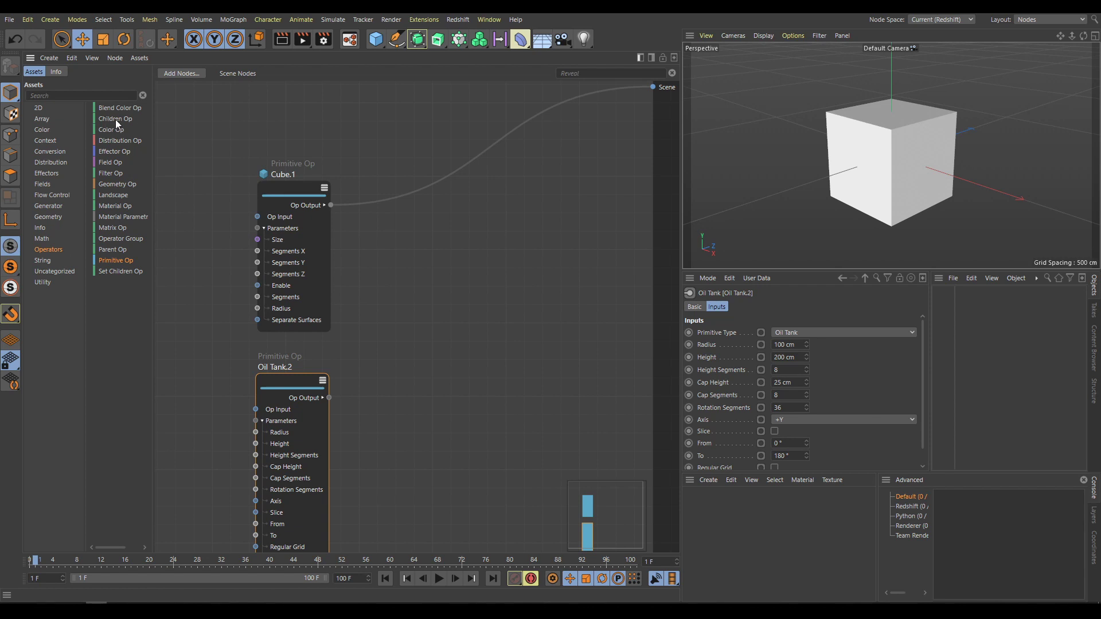
Add a Children Op, wire the Cube to its Op Input and the Oil Tank to its first child, and connect it to the Scene.
left_click_drag(399, 225, 462, 290)
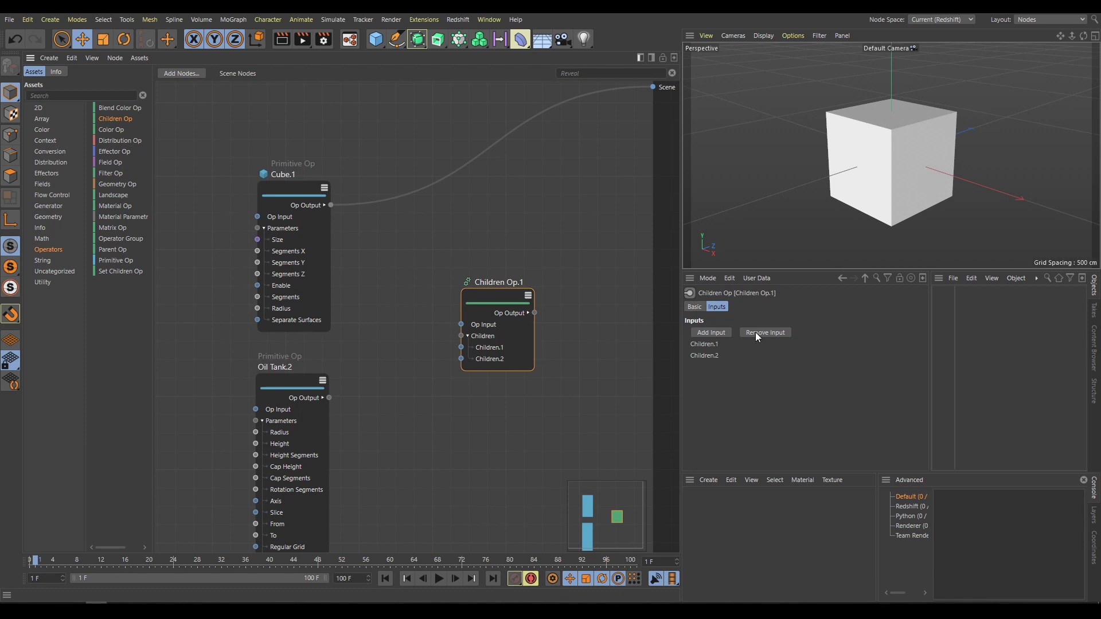
left_click_drag(331, 205, 458, 329)
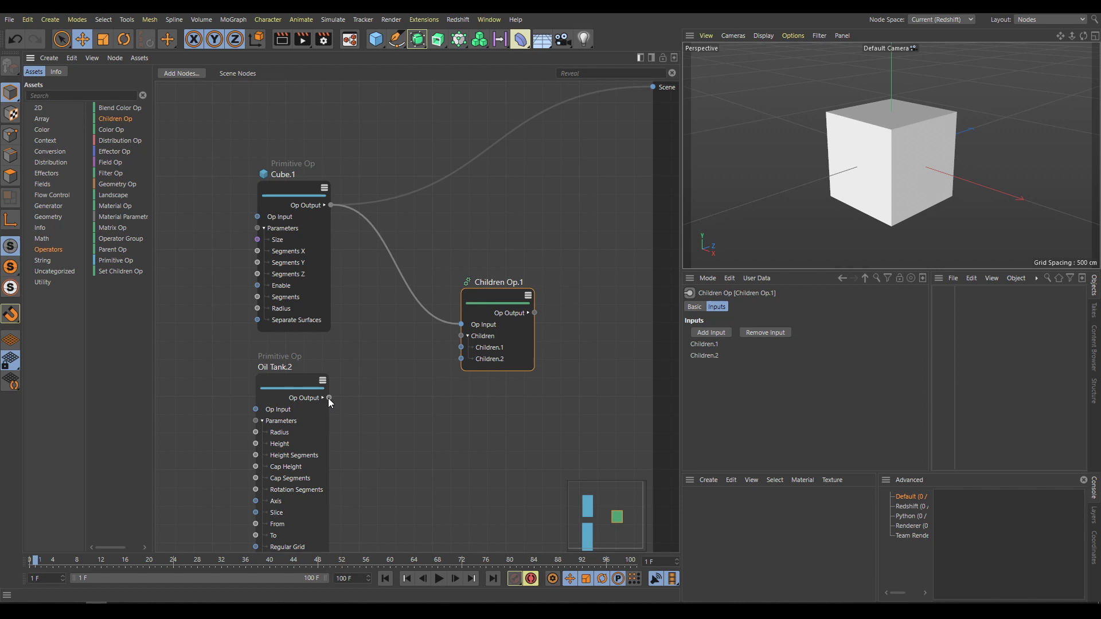
left_click_drag(328, 398, 462, 350)
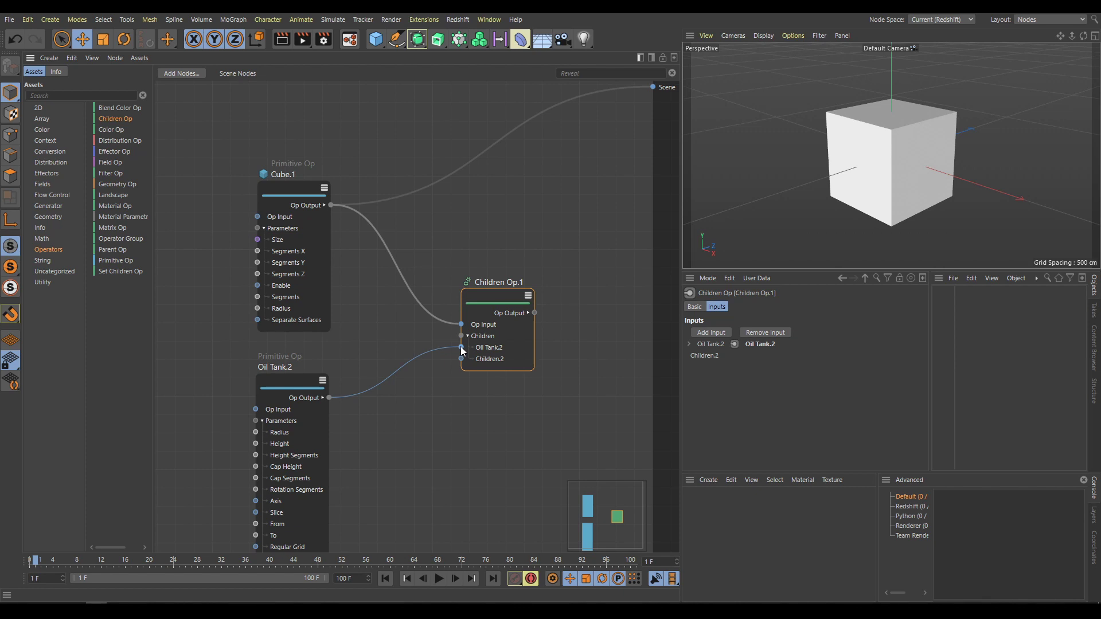
left_click_drag(534, 312, 653, 88)
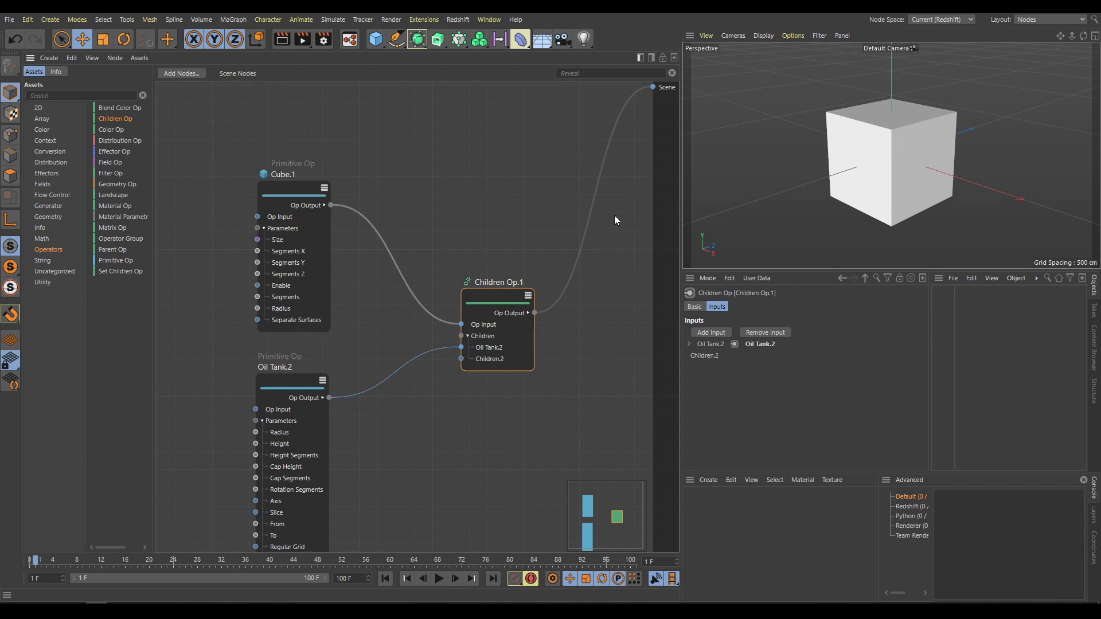
Set the Oil Tank's radius to about 128 cm.
left_click(293, 383)
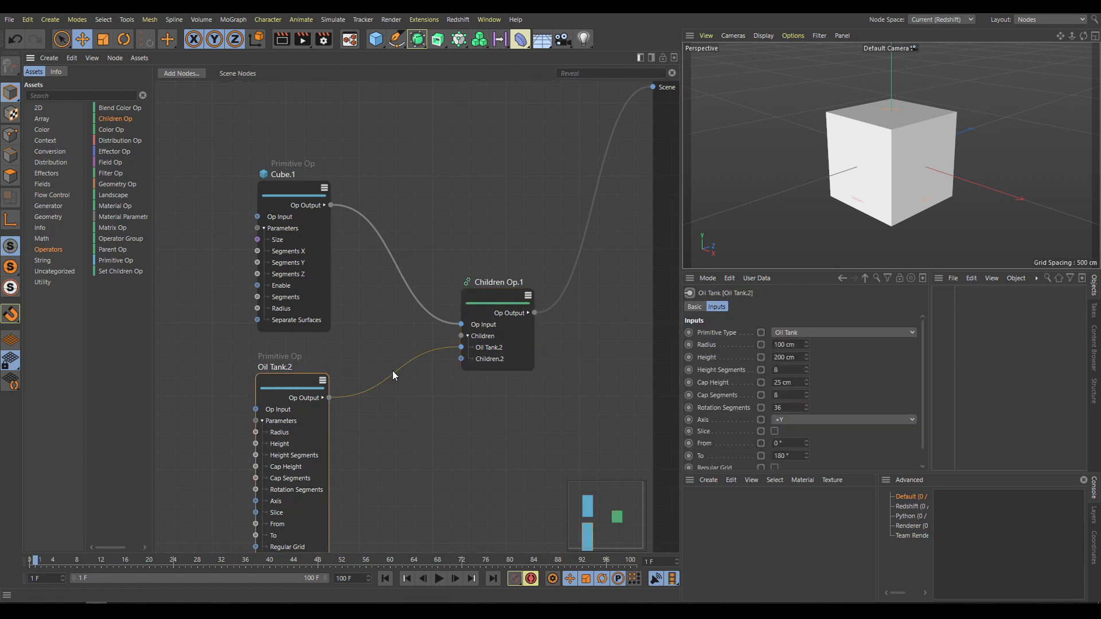
left_click_drag(806, 345, 813, 336)
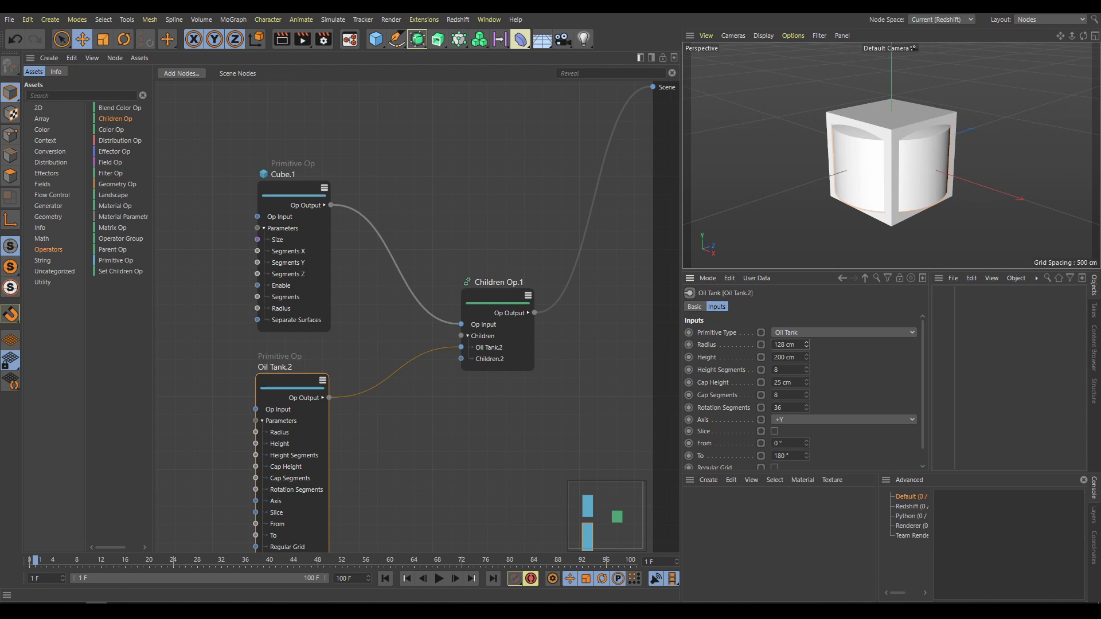
Search the assets for "matri", insert a Matrix Op between the Cube and the Children Op, and set its X position to about 64 cm.
left_click(56, 95)
type("matri")
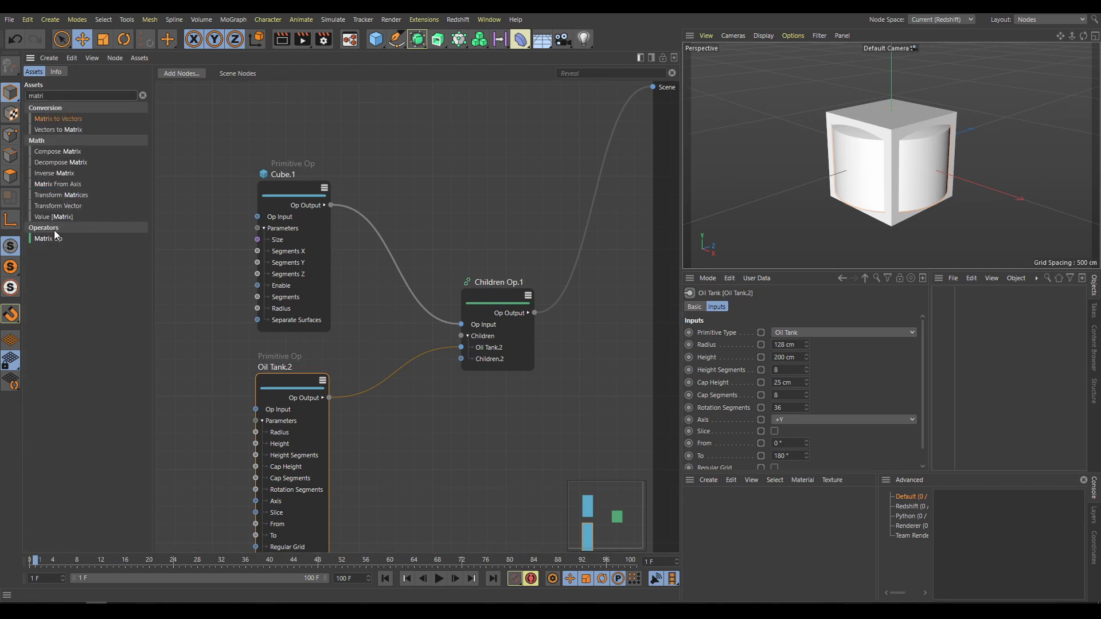
left_click_drag(53, 237, 424, 147)
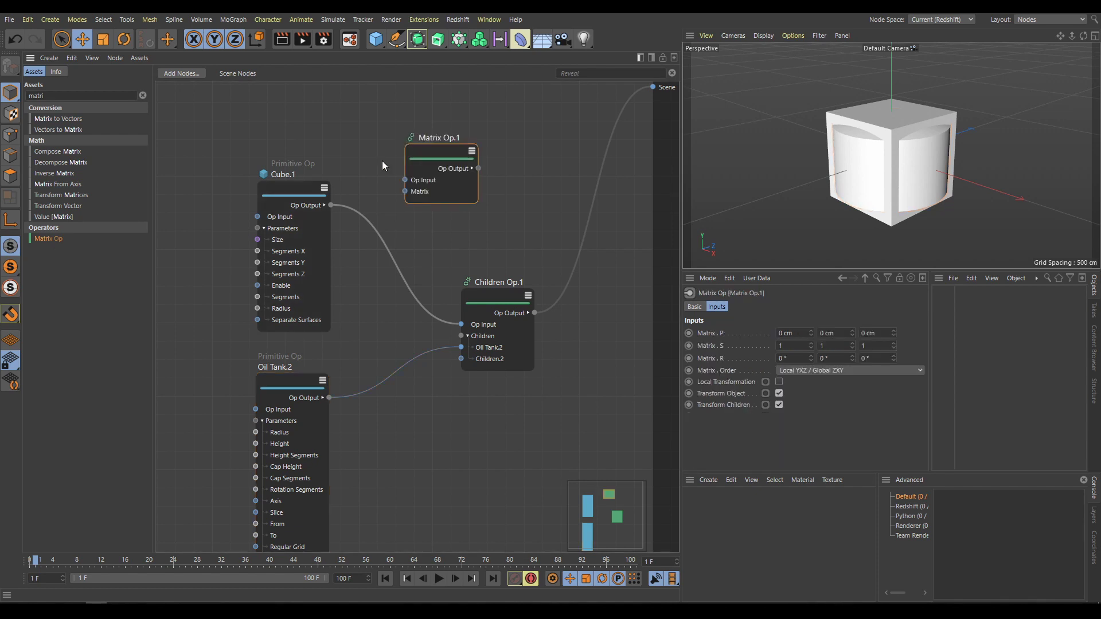
left_click_drag(294, 188, 405, 180)
left_click_drag(435, 144, 464, 324)
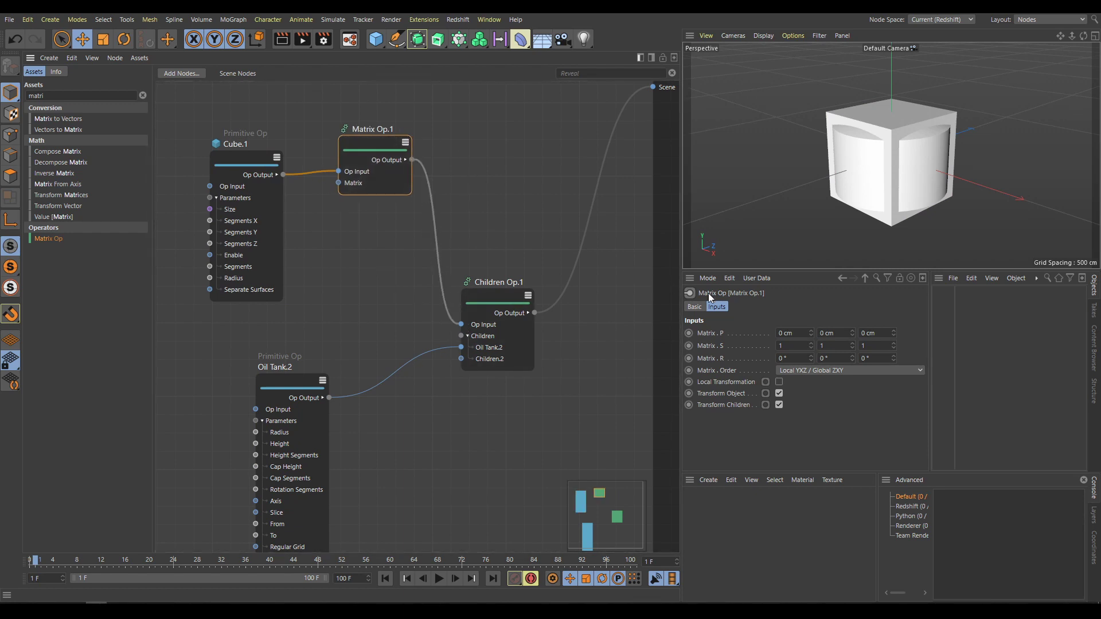
left_click_drag(810, 332, 866, 332)
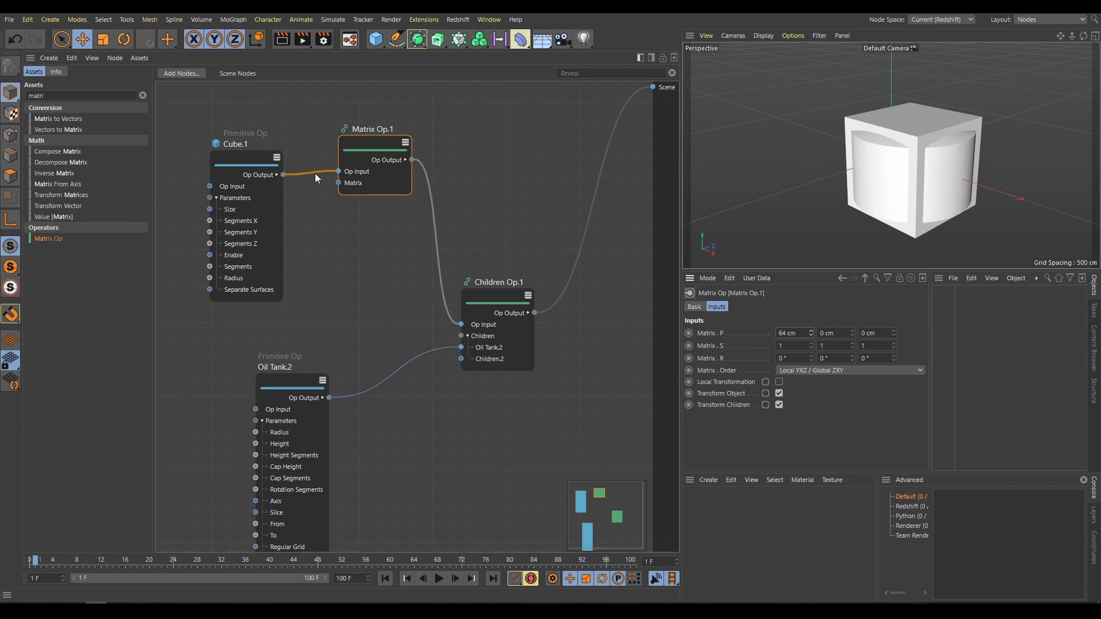
Reconnect the Cube directly to the Children Op, insert the Matrix Op after the Oil Tank instead, and set its X position to about 32 cm.
left_click_drag(319, 173, 459, 325)
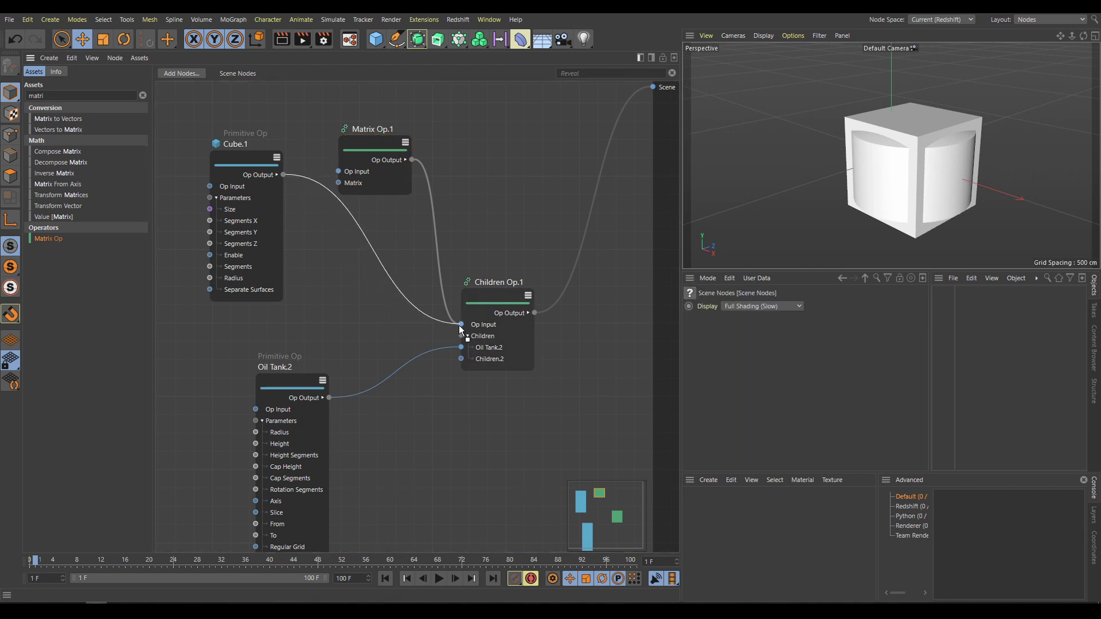
left_click_drag(381, 145, 421, 414)
left_click_drag(329, 397, 462, 348)
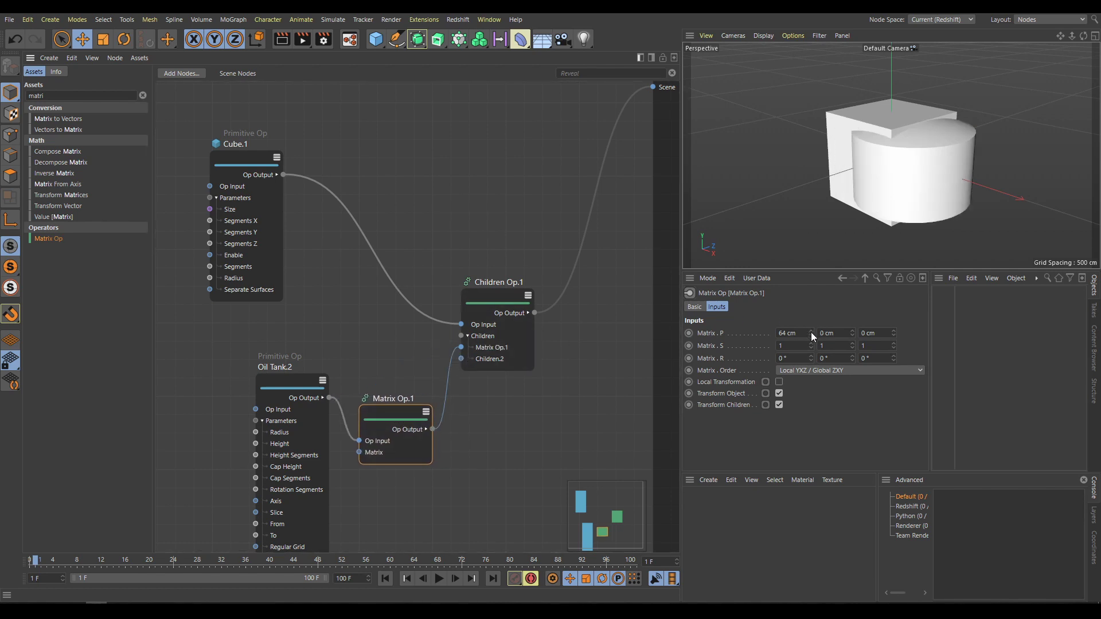
mouse_move(810, 333)
left_mouse_down()
mouse_move(847, 330)
mouse_move(740, 330)
mouse_move(848, 330)
mouse_move(815, 331)
left_mouse_up()
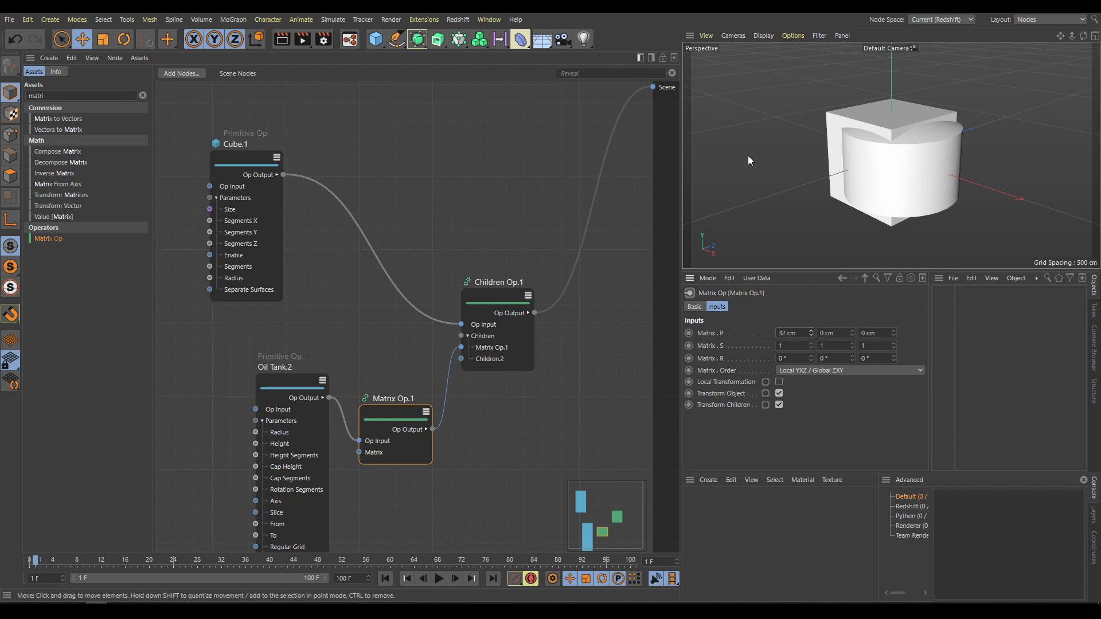